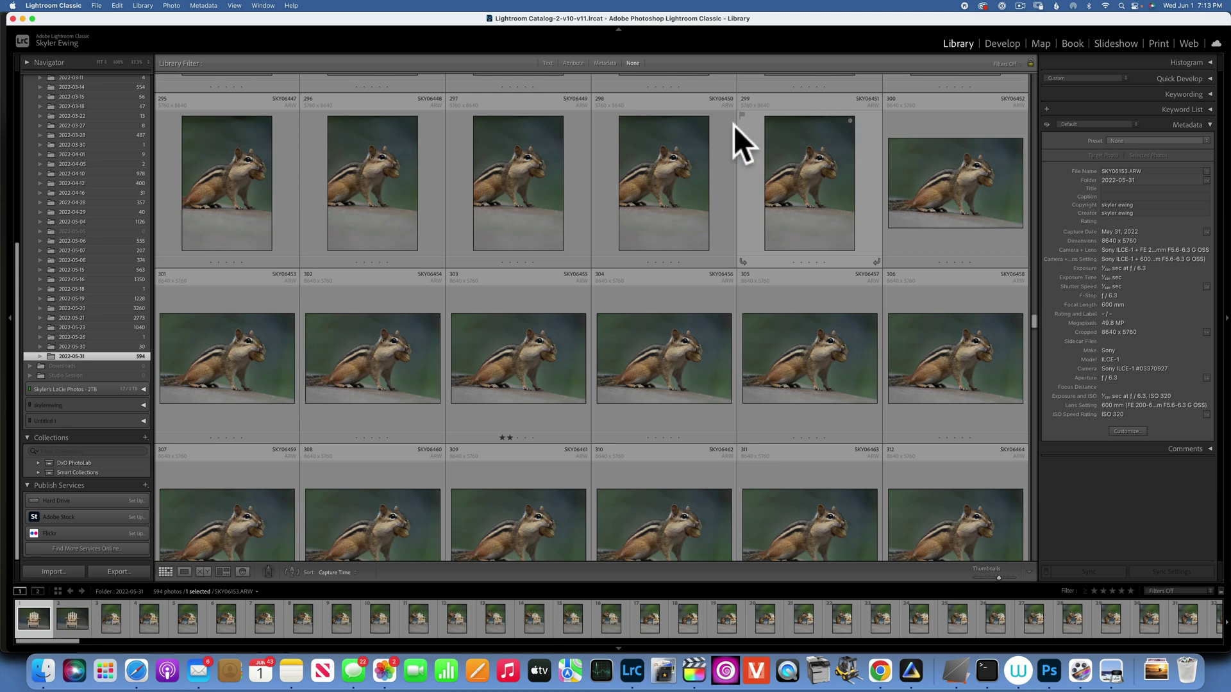
Step: Browse the chipmunk photos in the 2022-05-31 folder and open the two-star SKY06455.ARW as a single large image
scroll(608, 268, "down", 6)
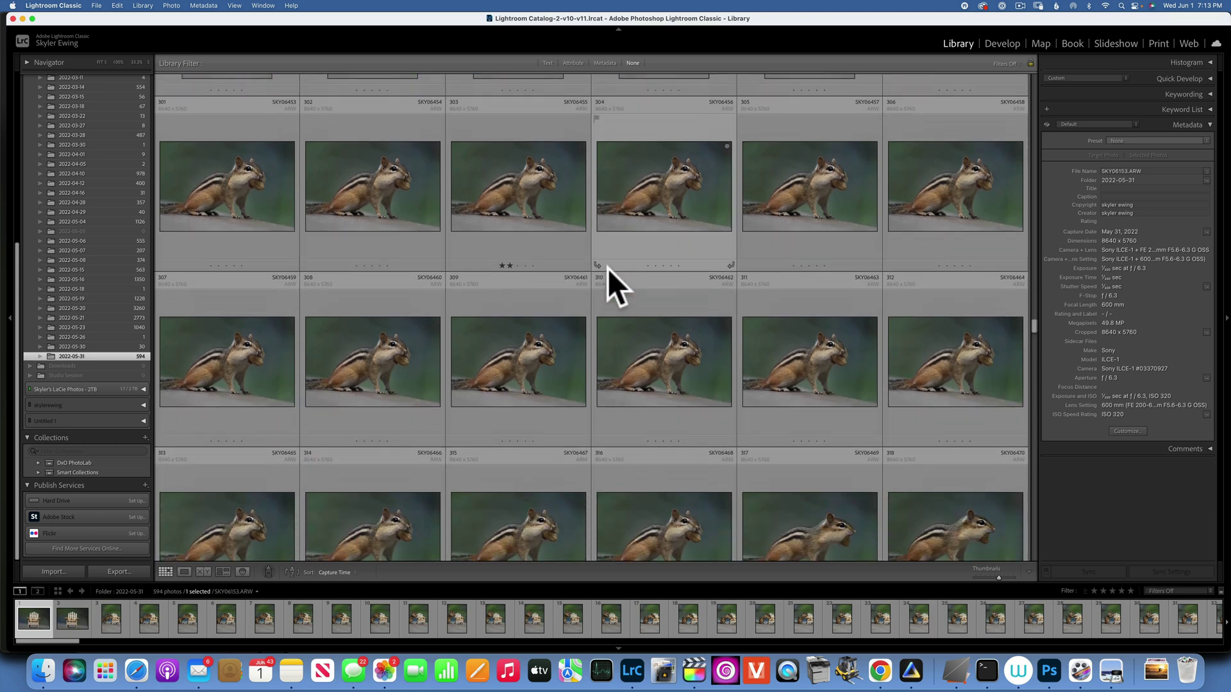
scroll(607, 268, "up", 8)
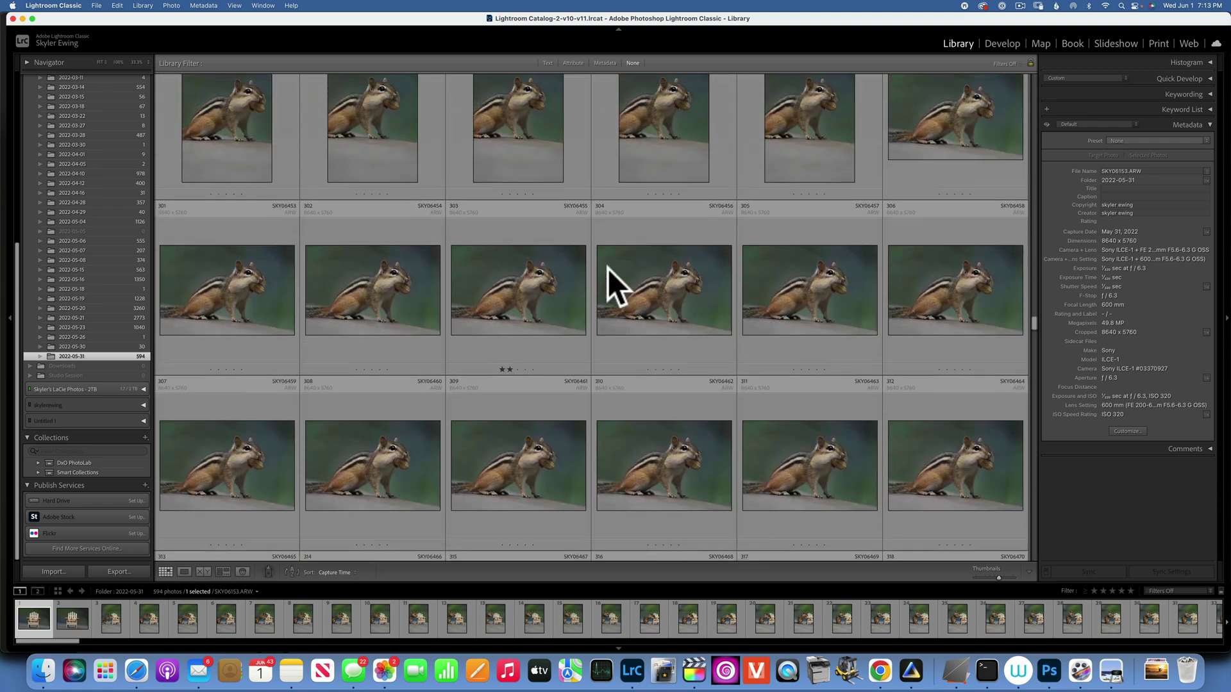
scroll(608, 268, "up", 2)
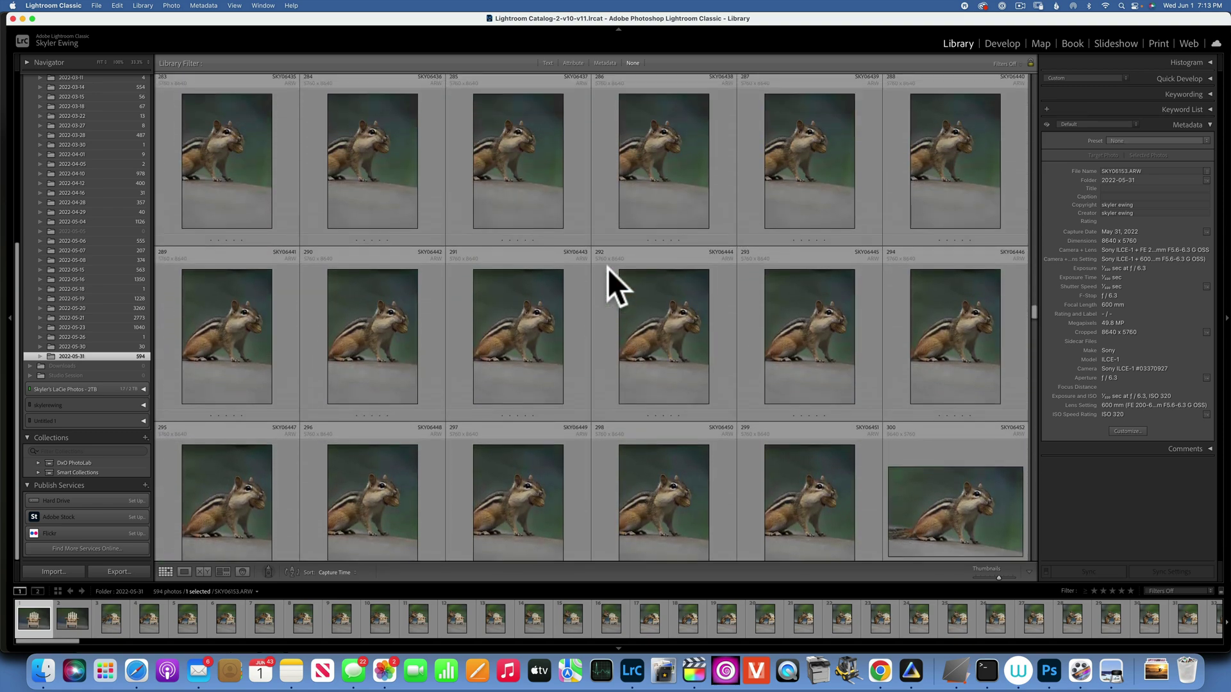
scroll(608, 268, "down", 4)
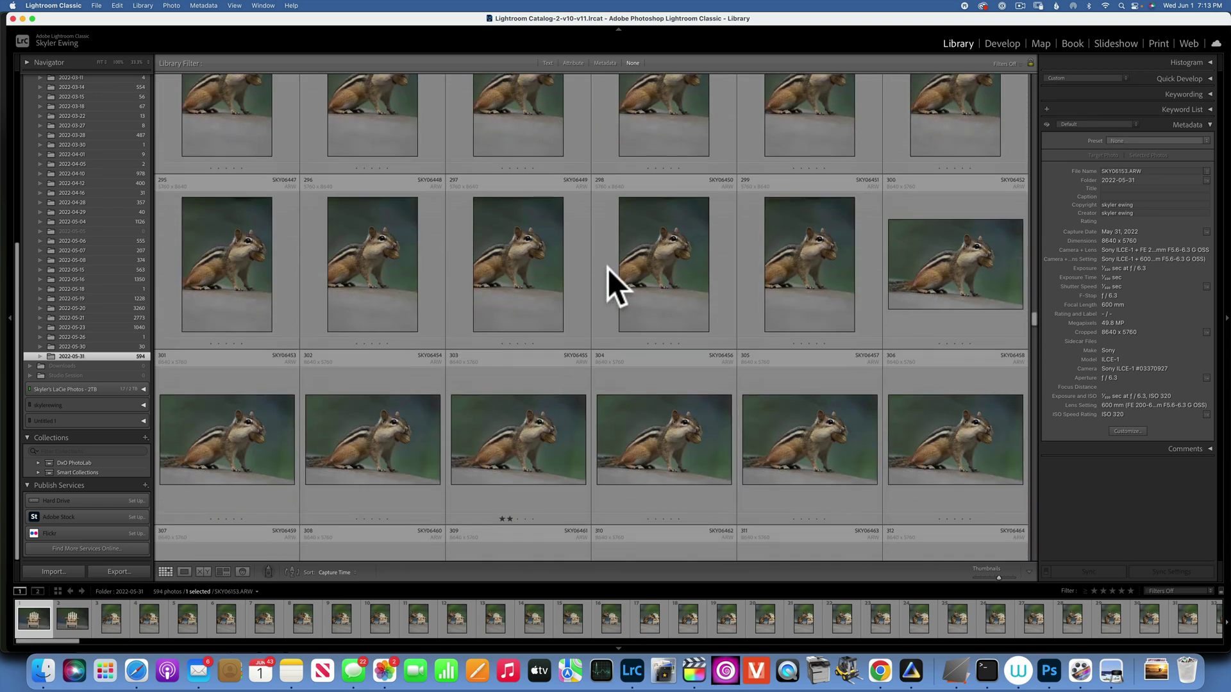
scroll(545, 337, "down", 1)
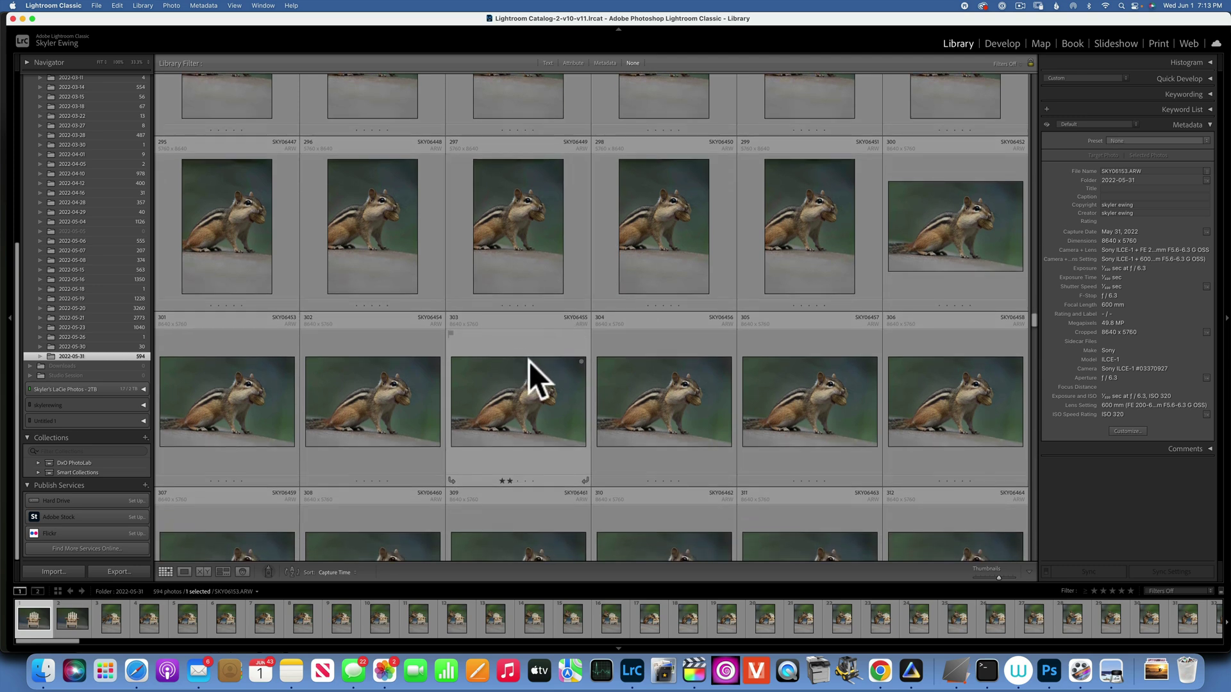
double_click(537, 382)
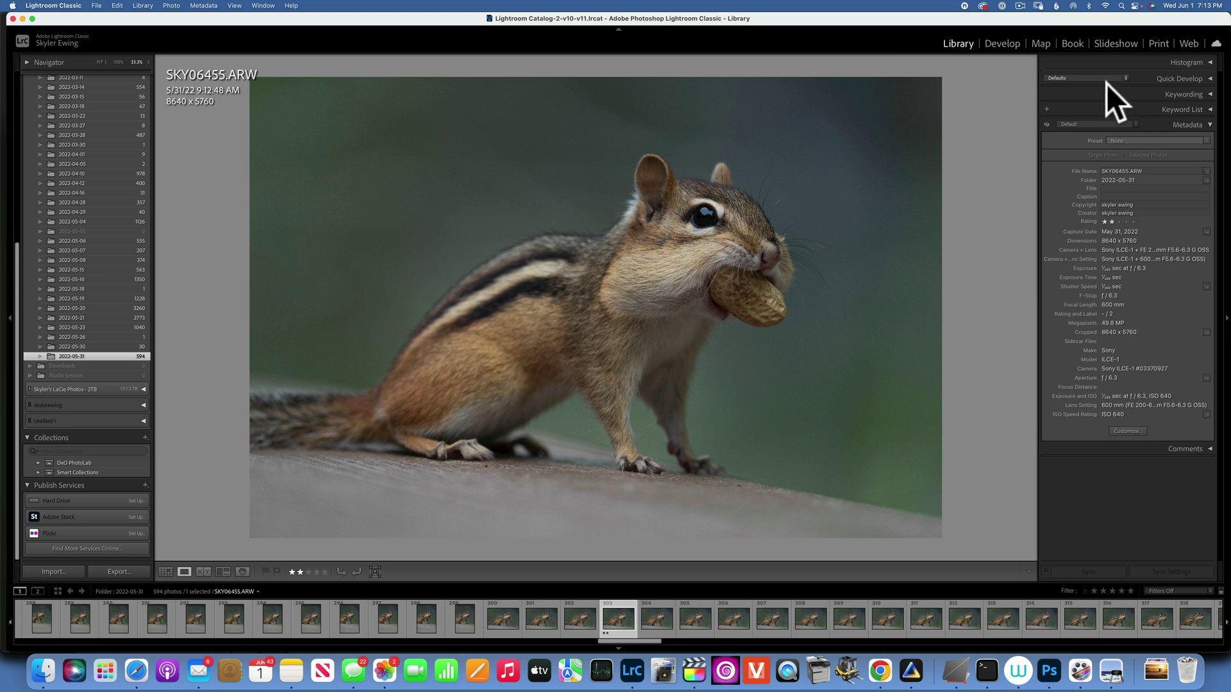
Step: Inspect the photo's background and the chipmunk's ear at 100%, and fit the whole image back in view
left_click(1132, 429)
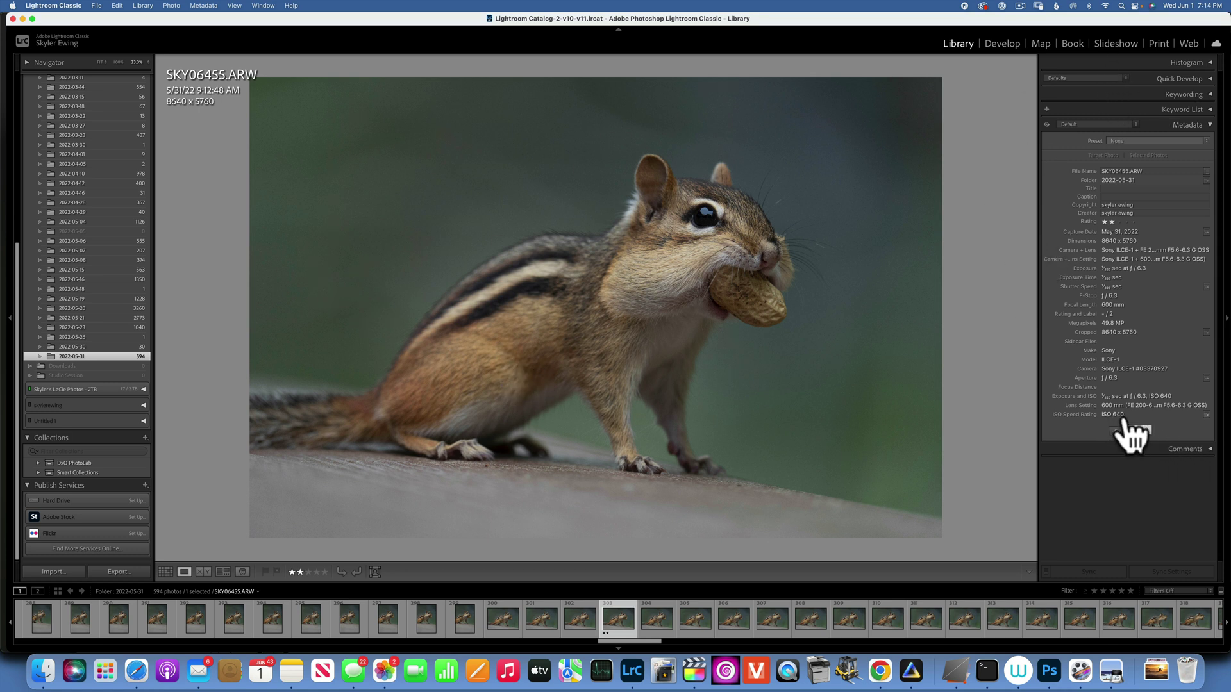
left_click(117, 61)
left_click_drag(447, 192, 763, 462)
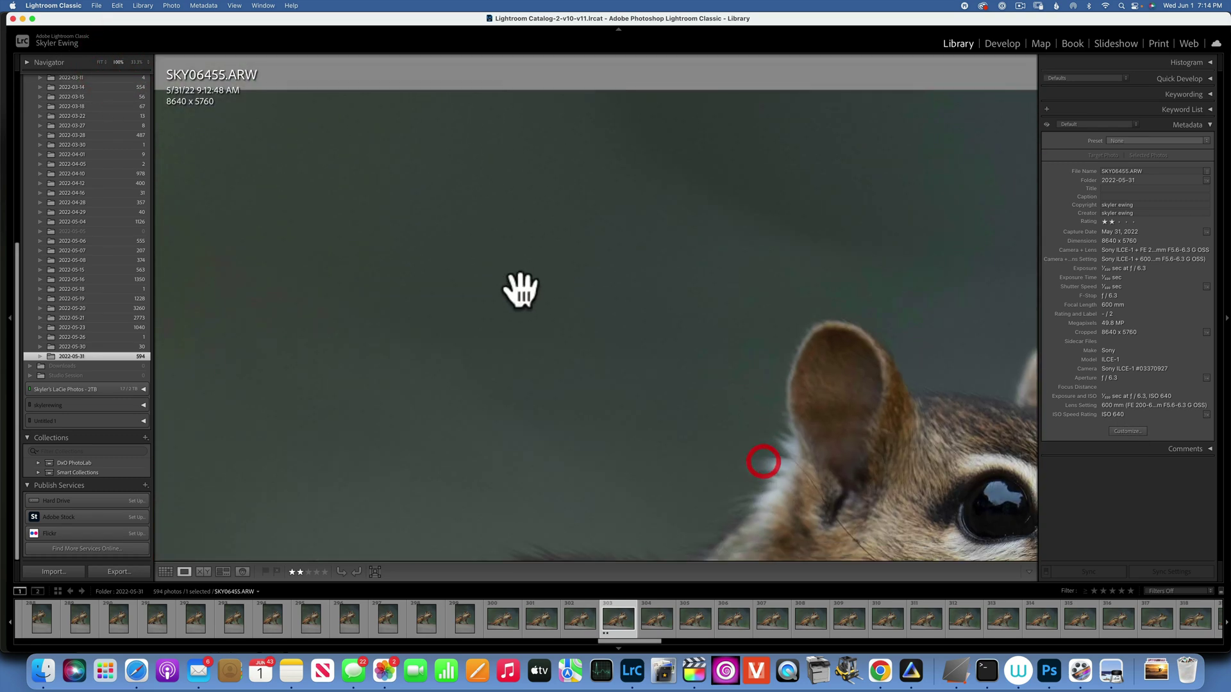
left_click(100, 62)
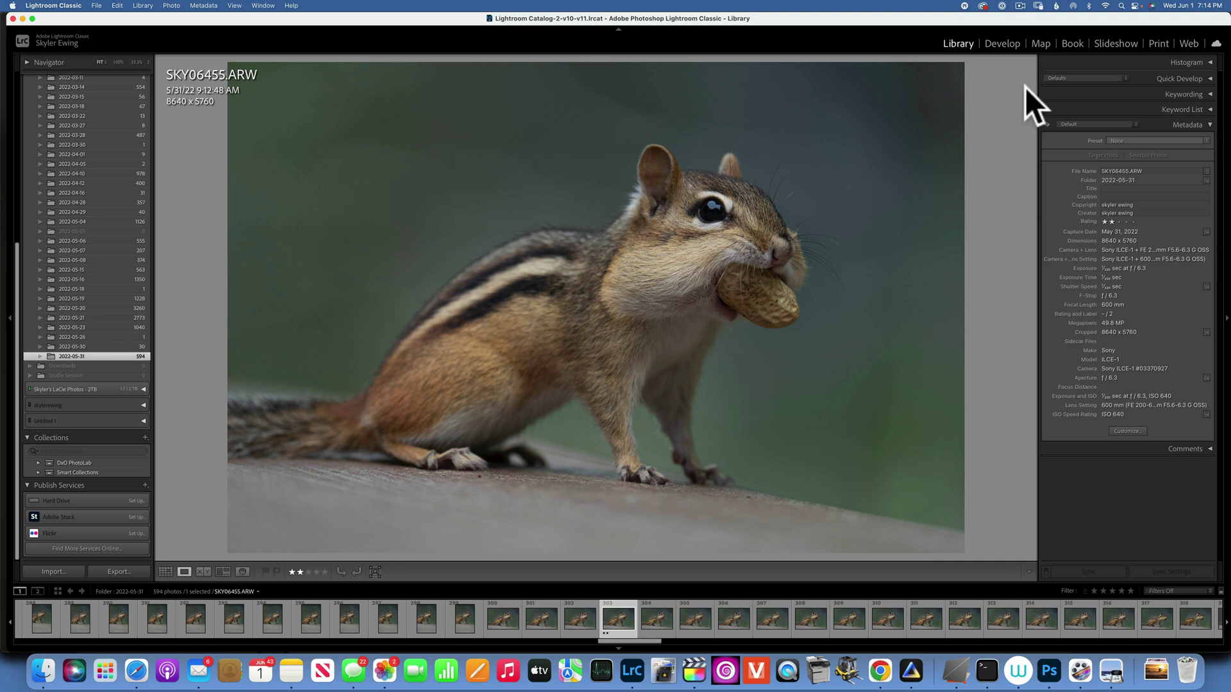
Step: Try rotating the crop to an angle of -4.87 in the Develop module, and discard the change
left_click(998, 41)
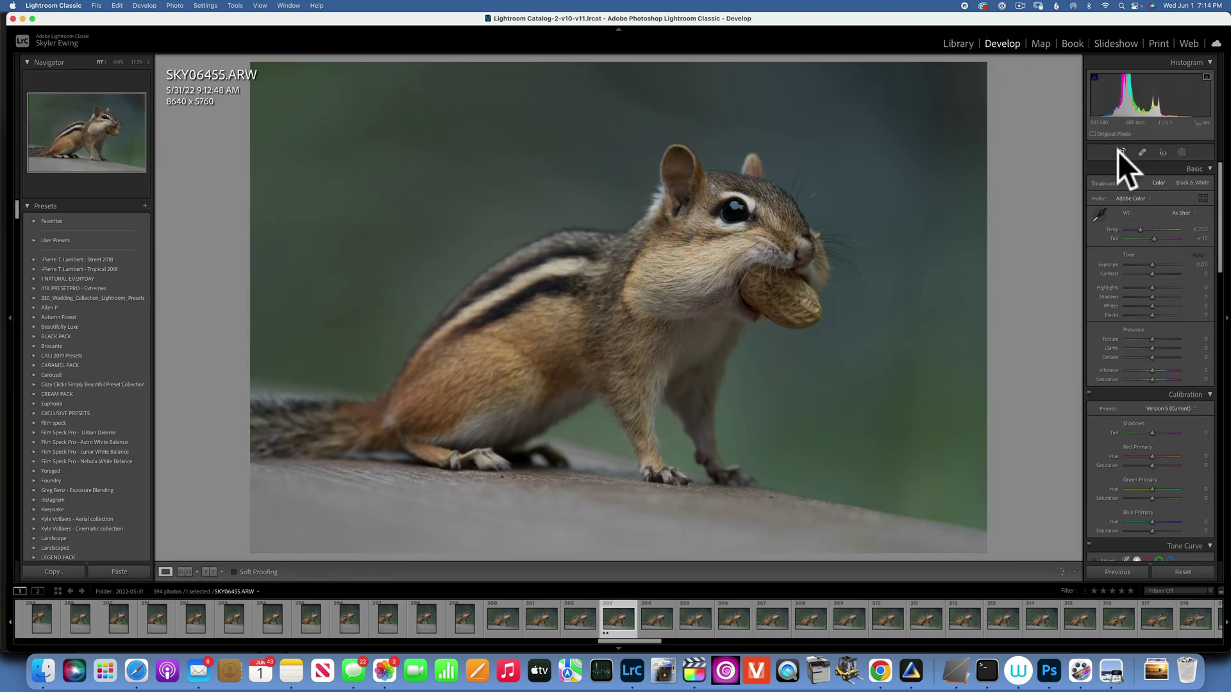
left_click(1121, 152)
left_click_drag(992, 67, 961, 40)
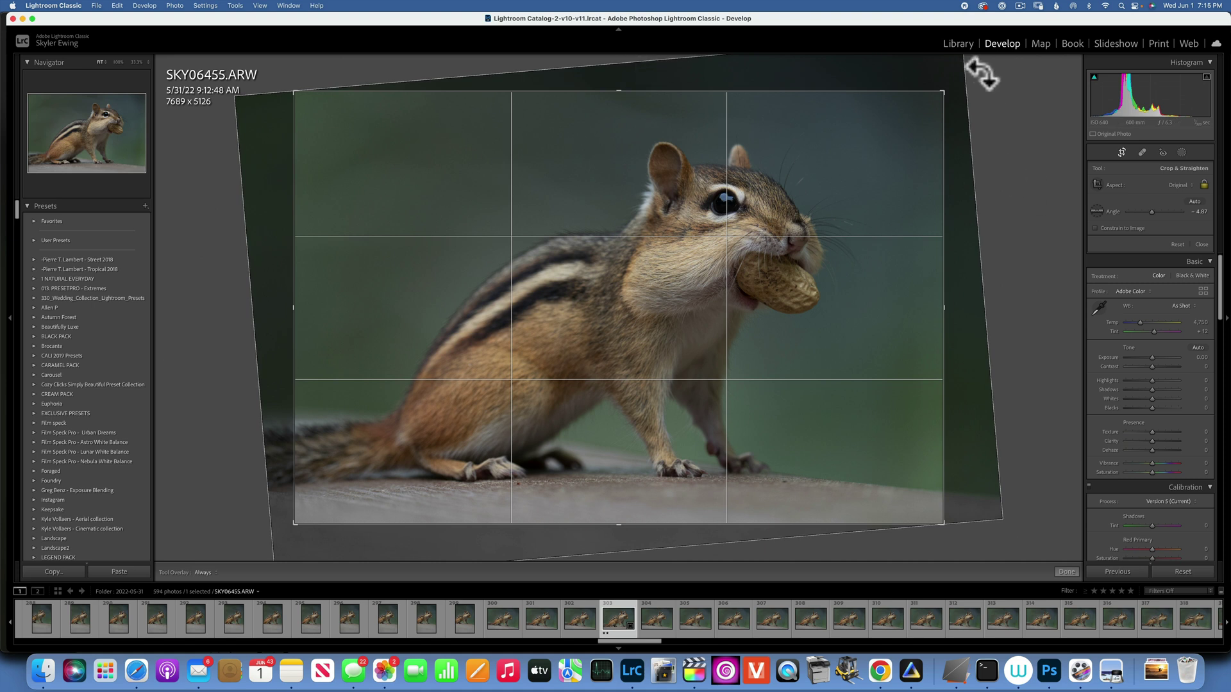
left_click(1184, 572)
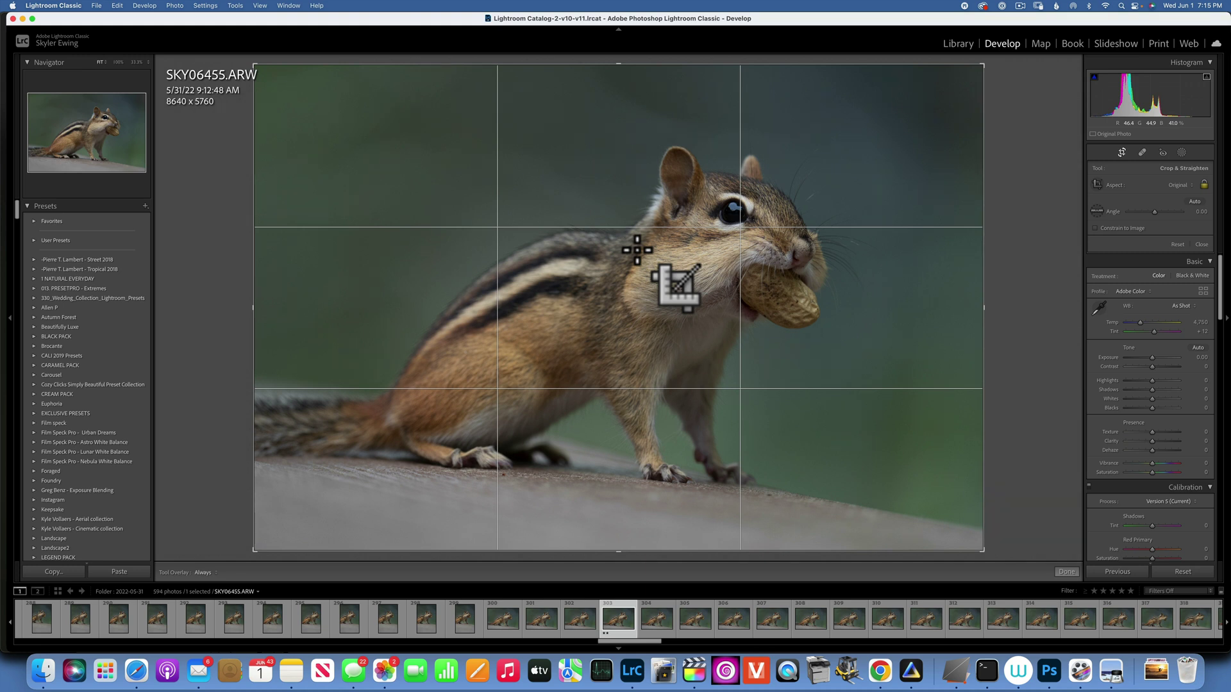
left_click(1121, 152)
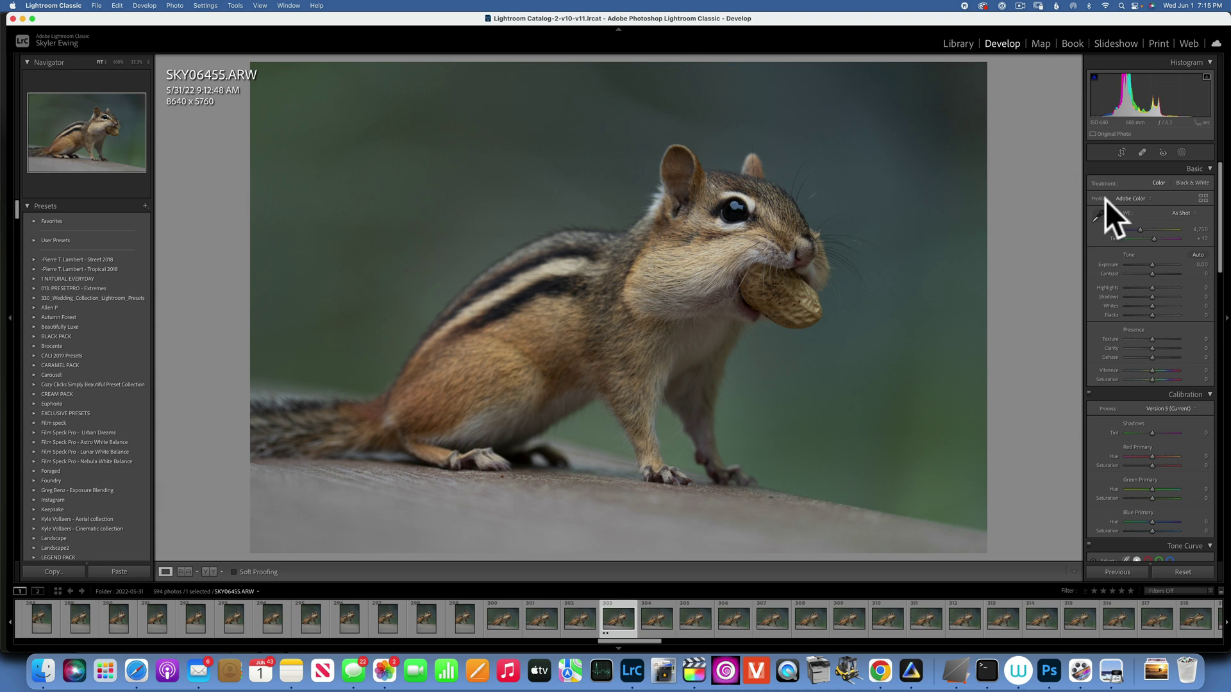
left_click(965, 43)
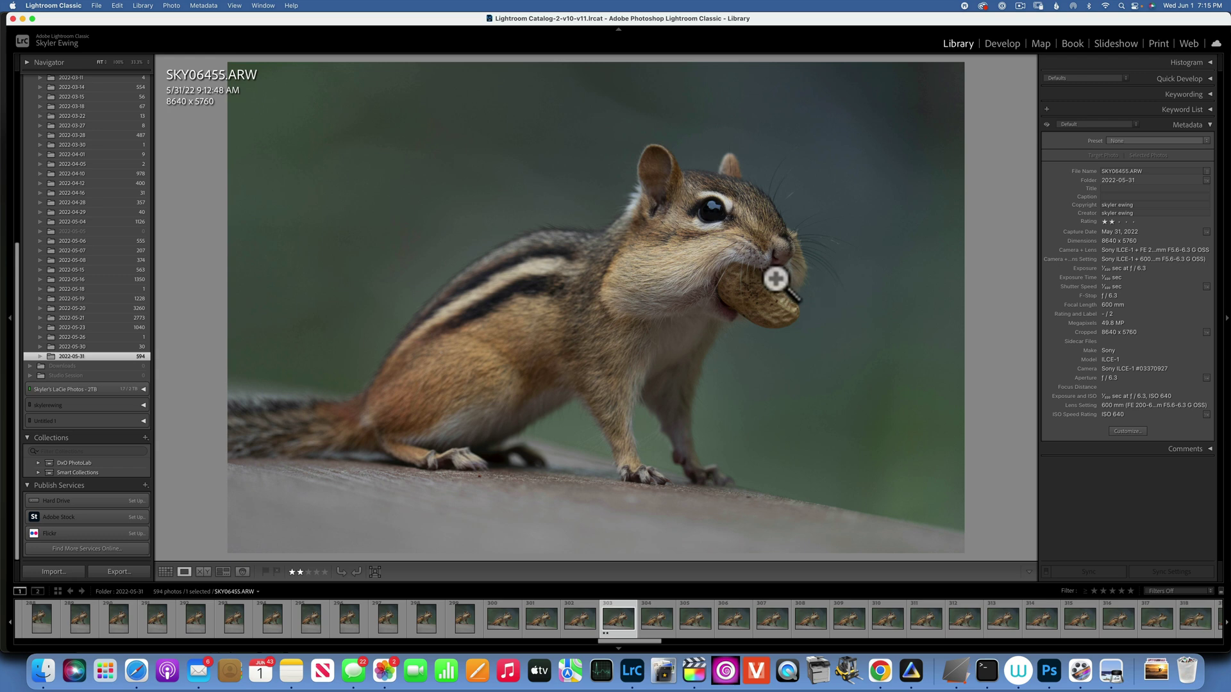
Step: Send the photo to Photoshop for editing and duplicate its Background layer
key("super+e")
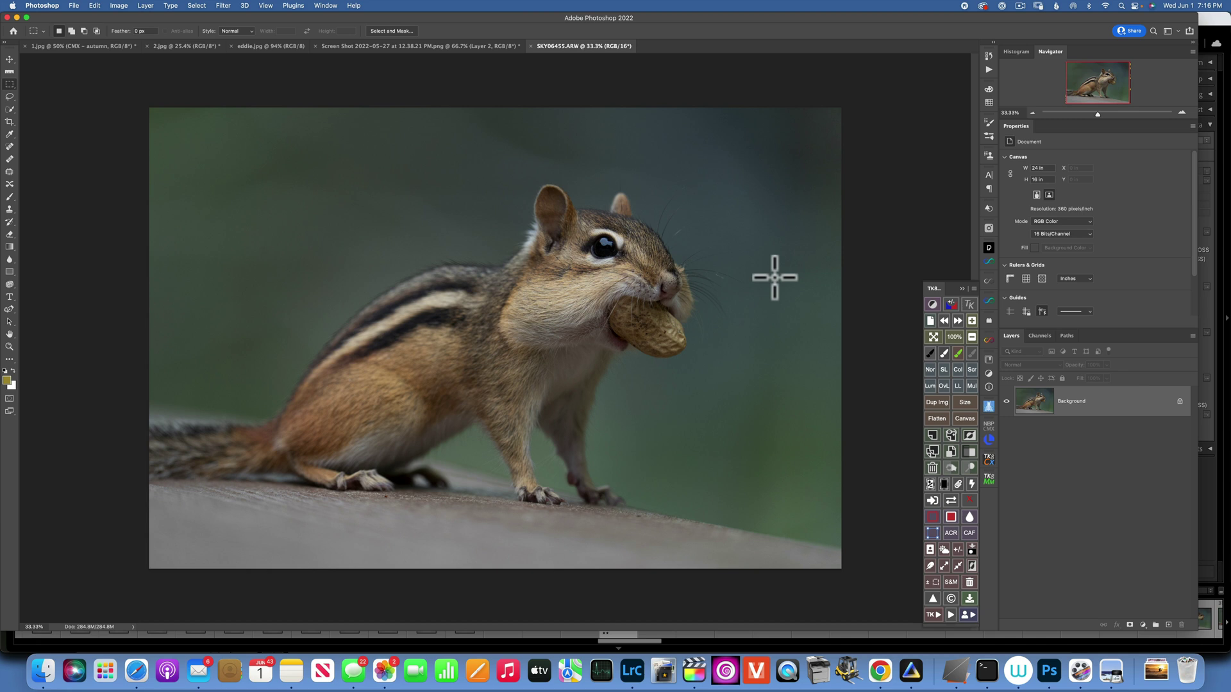
key("super")
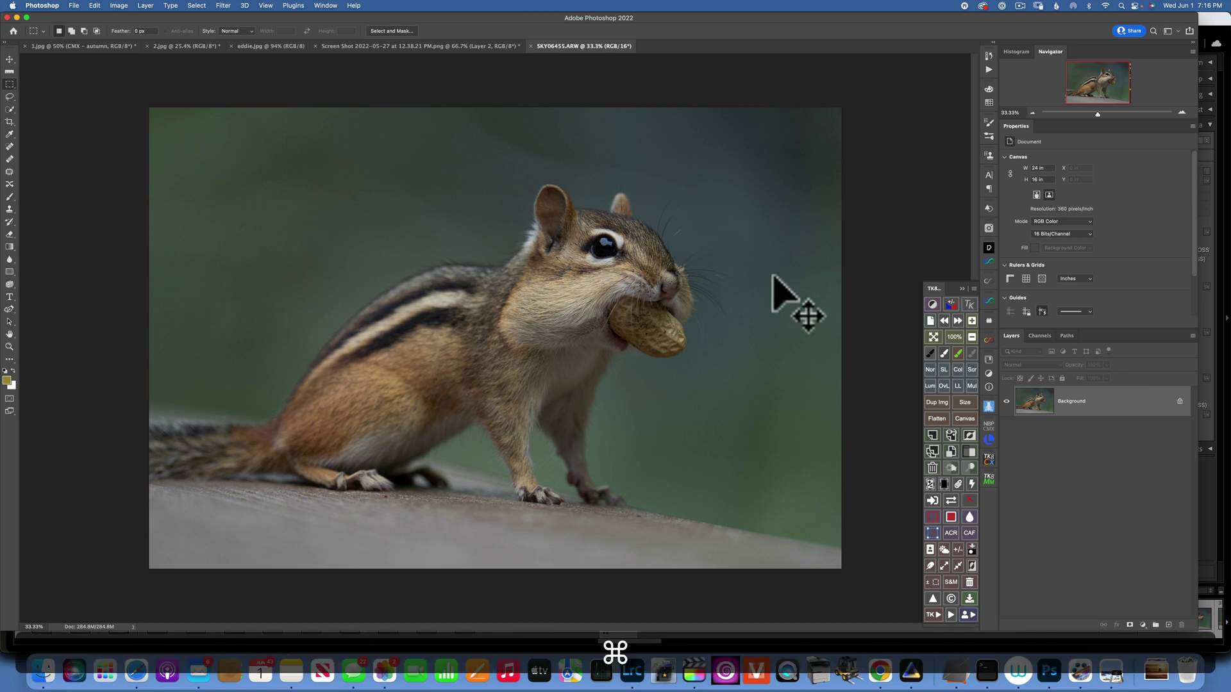
key("super+j")
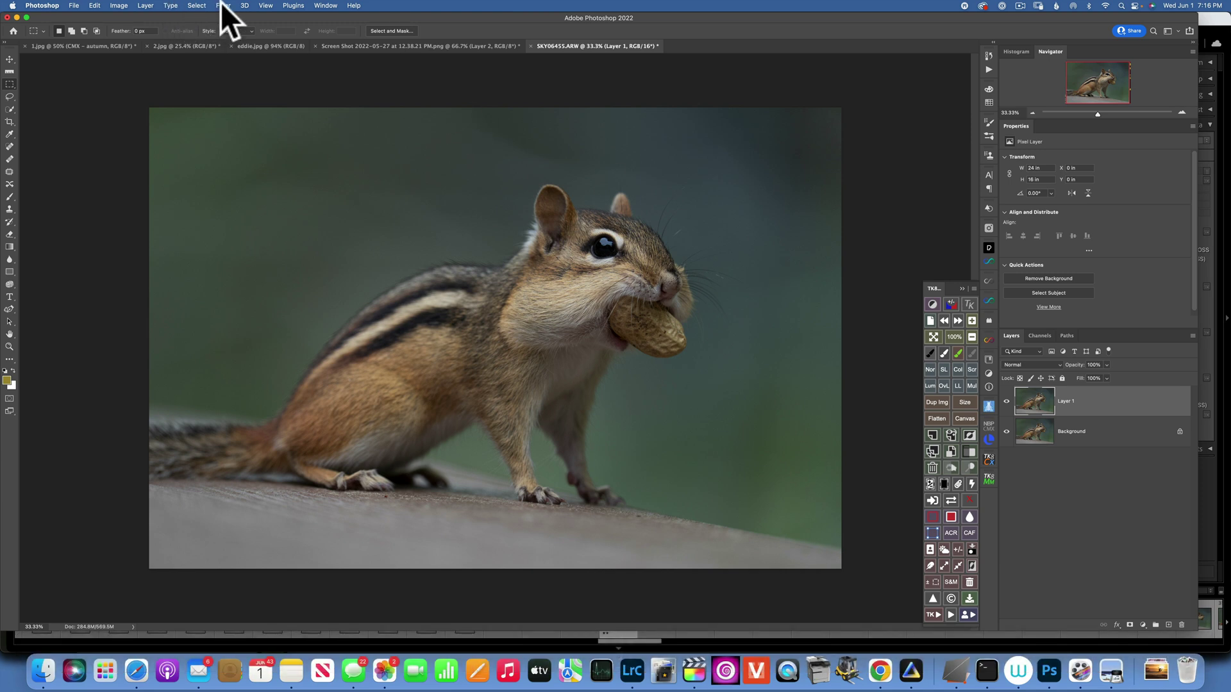
Step: Open the duplicated layer in the Luminar Neo plug-in and switch from the presets to the editing tools
left_click(221, 5)
mouse_move(259, 275)
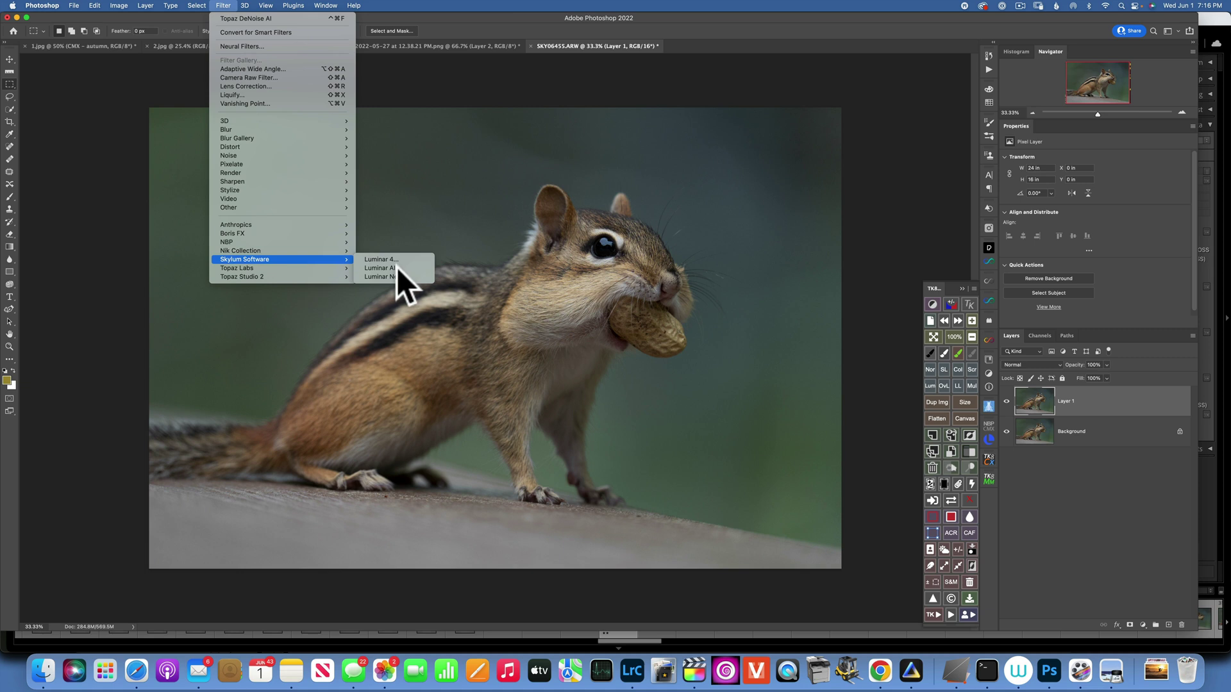
left_click(385, 276)
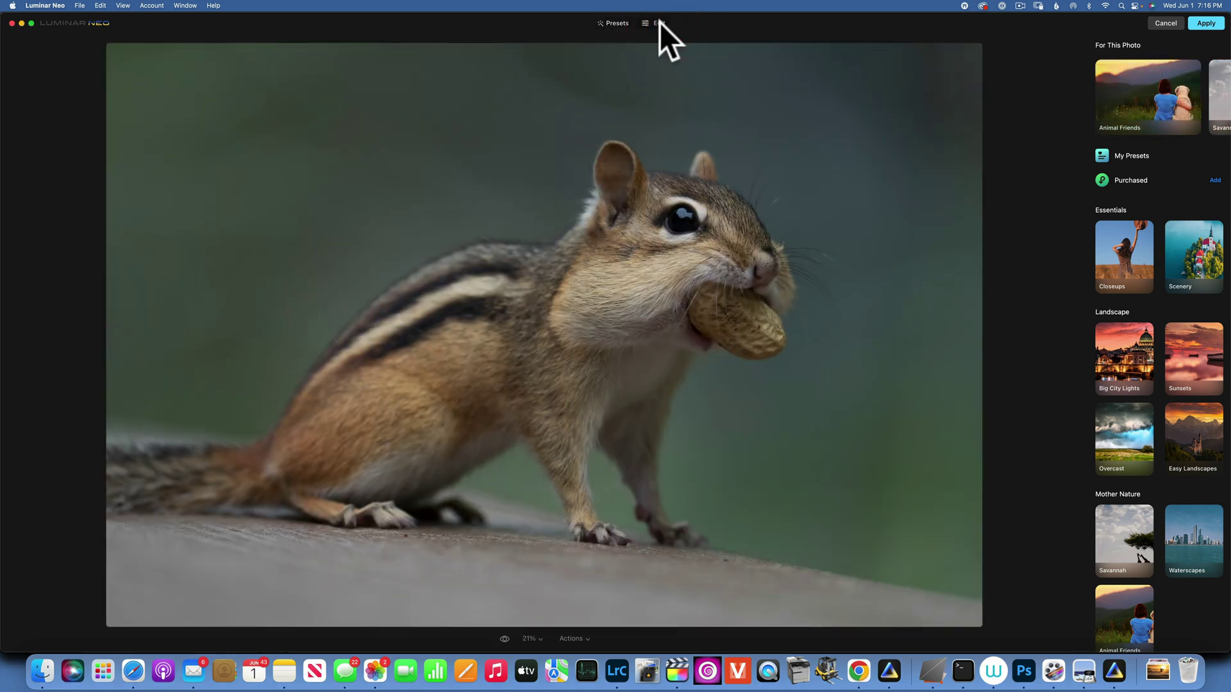
left_click(660, 21)
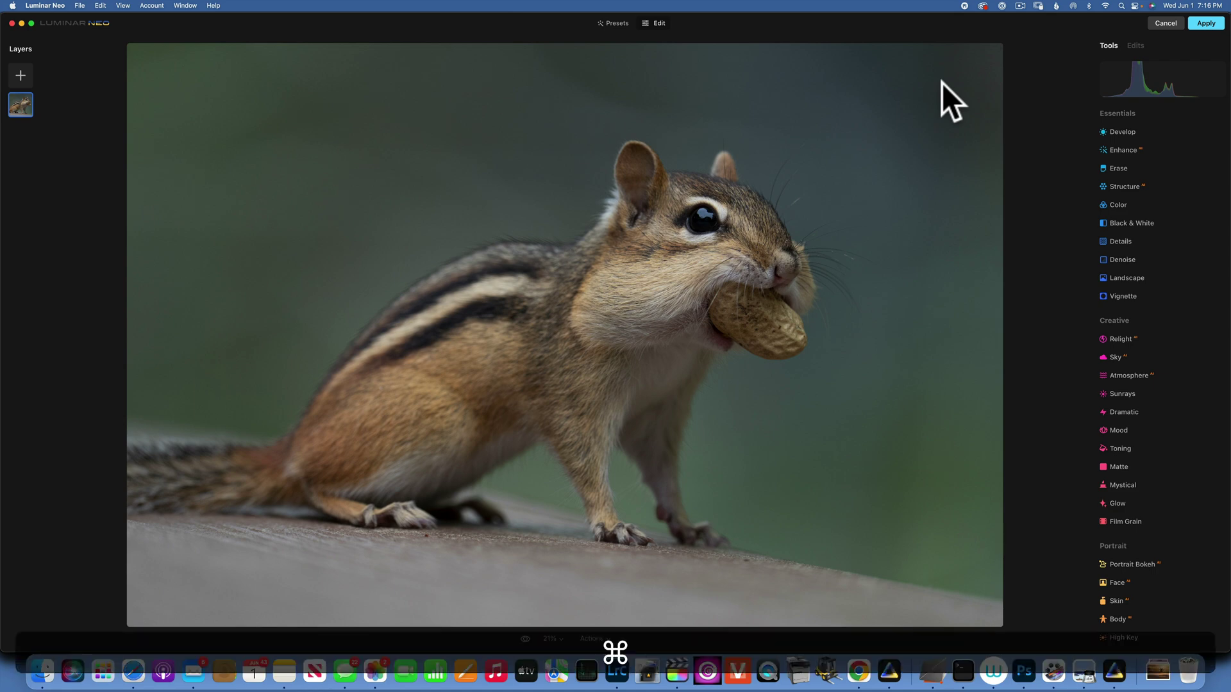
Step: Examine the chipmunk's face, eye and ear and the plain background for noise at 100%
key("super+1")
left_click_drag(882, 201, 301, 502)
mouse_move(603, 199)
left_mouse_down()
mouse_move(522, 316)
mouse_move(495, 406)
left_mouse_up()
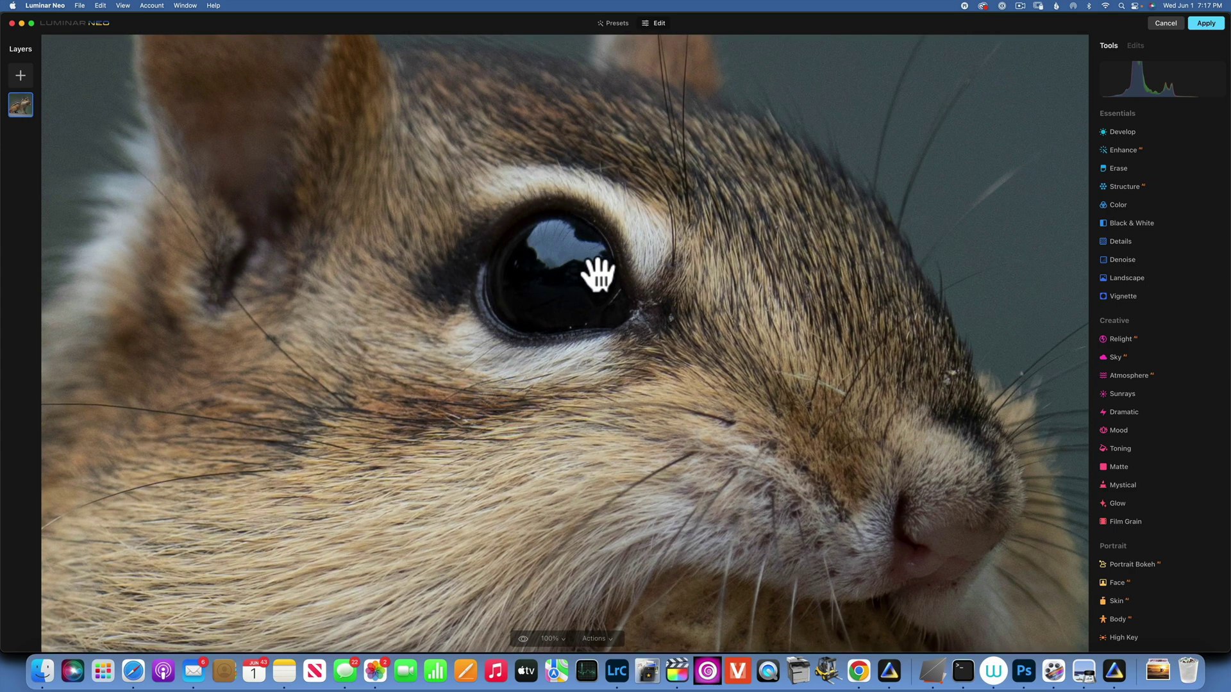
mouse_move(280, 182)
left_mouse_down()
mouse_move(808, 464)
mouse_move(849, 445)
left_mouse_up()
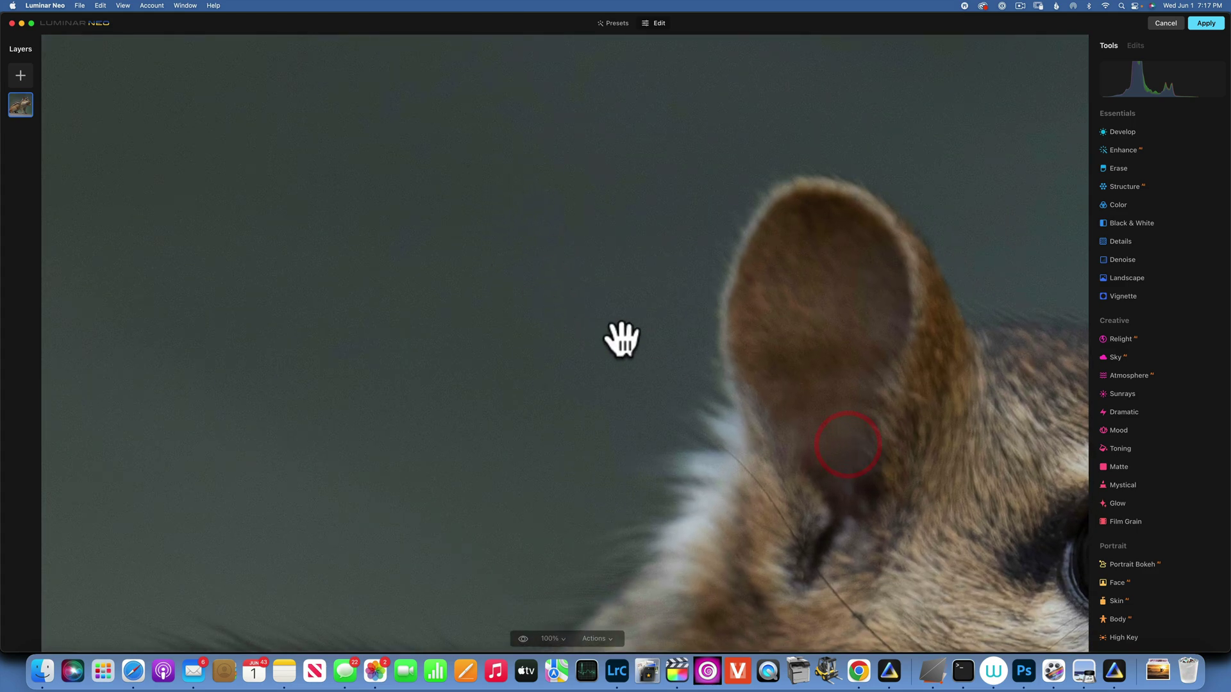
mouse_move(851, 412)
left_mouse_down()
mouse_move(198, 41)
mouse_move(206, 56)
left_mouse_up()
left_click_drag(590, 186, 686, 218)
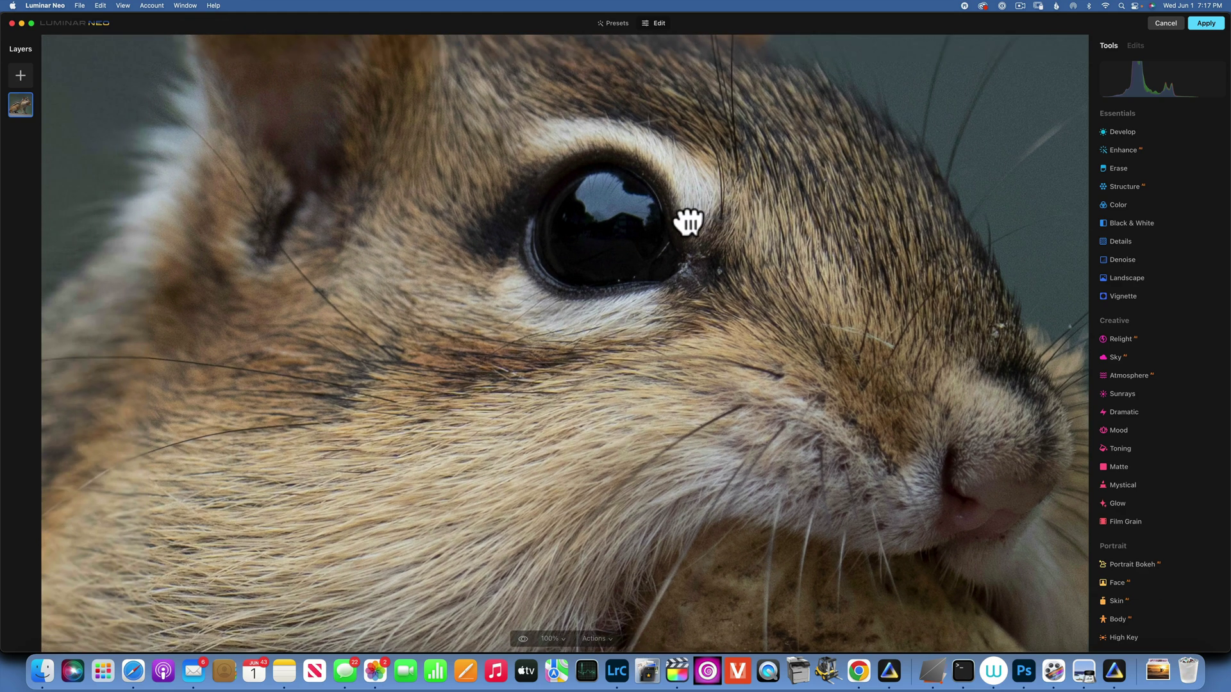
scroll(687, 214, "down", 3)
left_click_drag(759, 263, 769, 346)
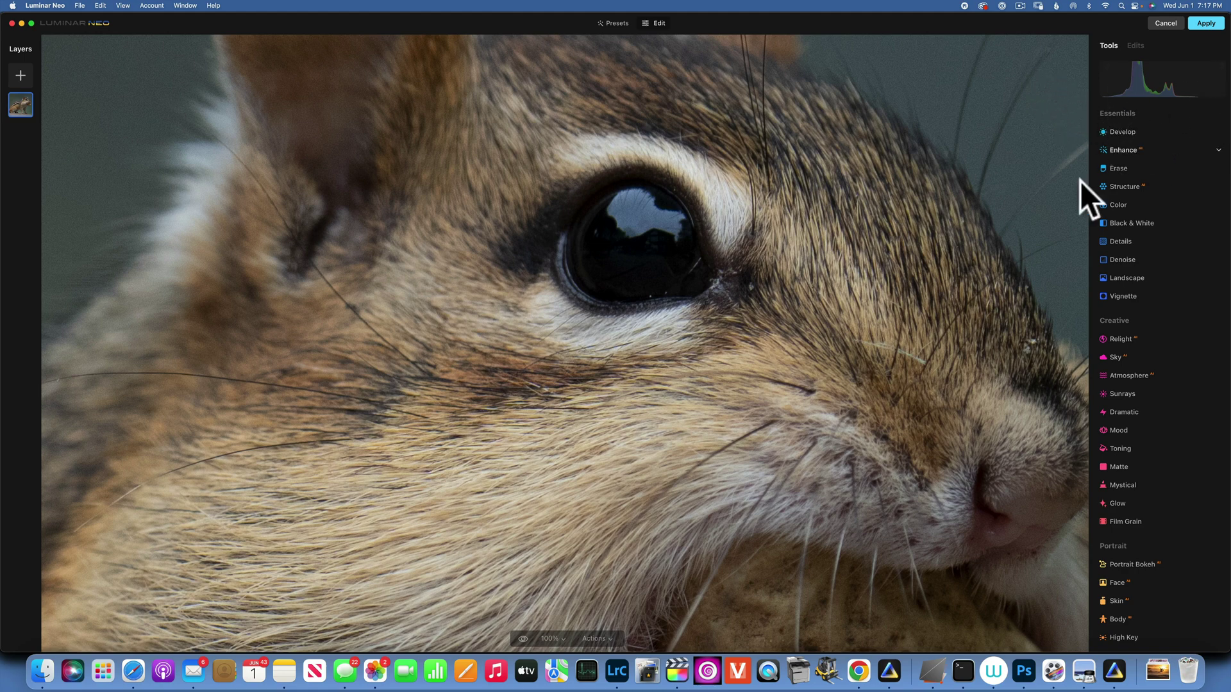
Step: Open the Denoise tool and examine the ear, eye, cheek fur and peanut at 100%
left_click(1124, 259)
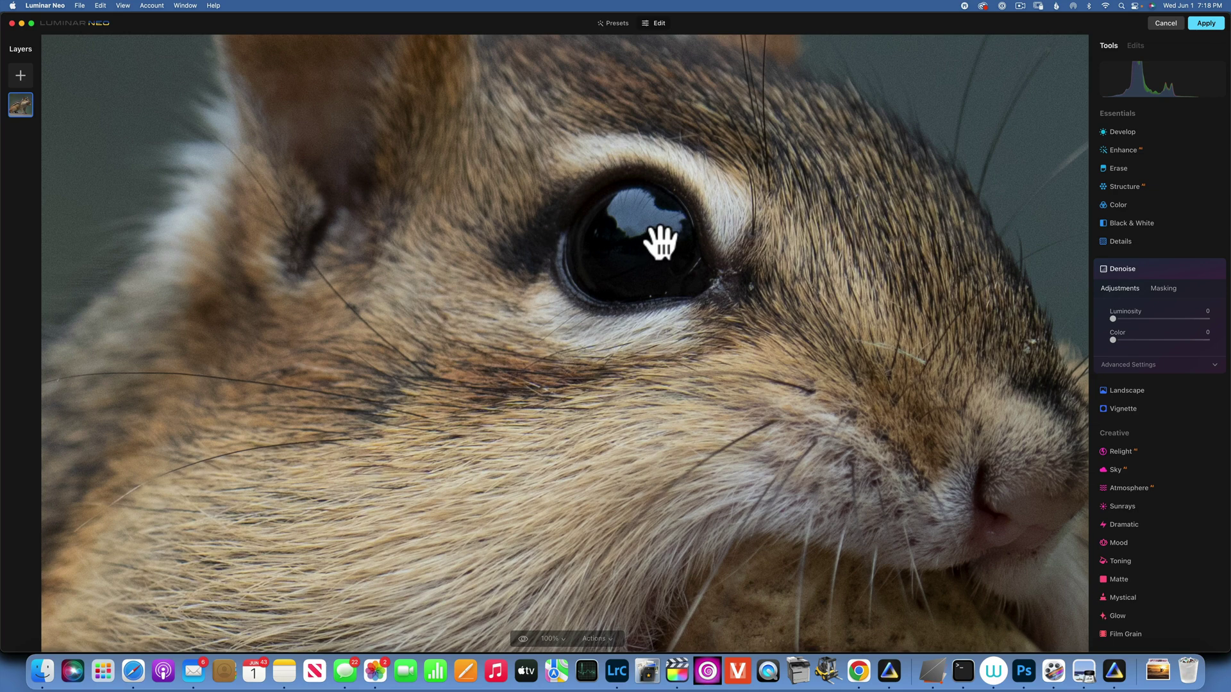
scroll(728, 275, "up", 3)
scroll(728, 275, "up", 3)
scroll(729, 275, "left", 8)
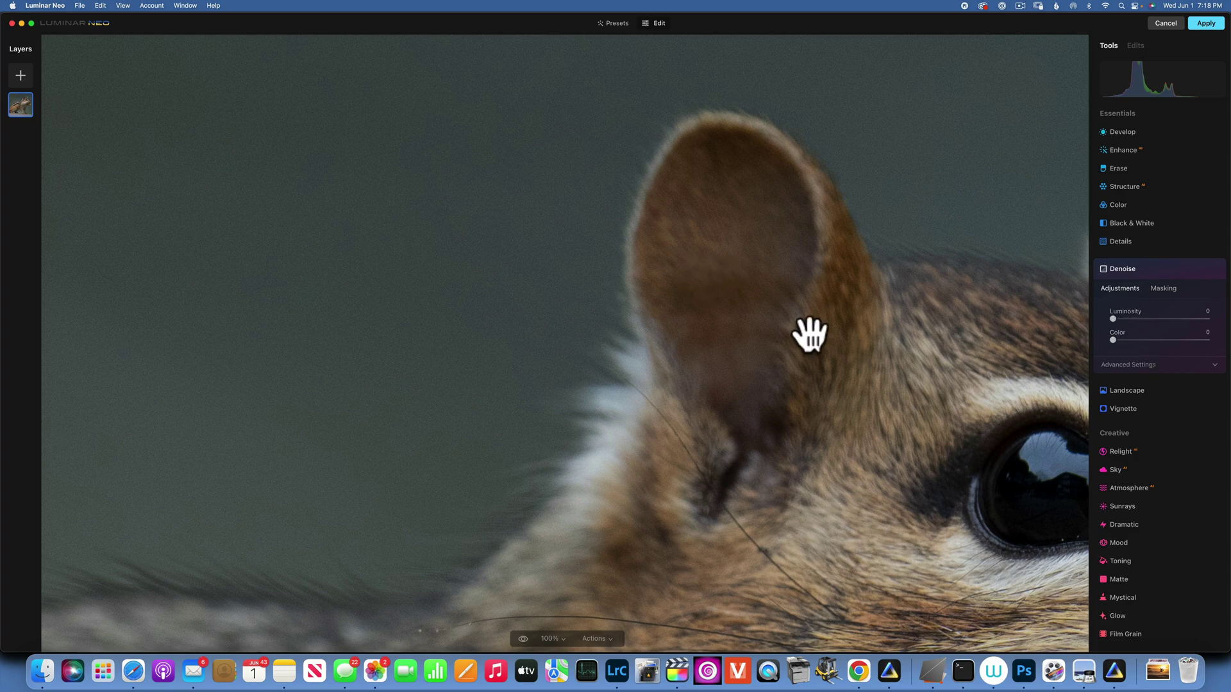
scroll(872, 391, "down", 5)
scroll(872, 391, "right", 3)
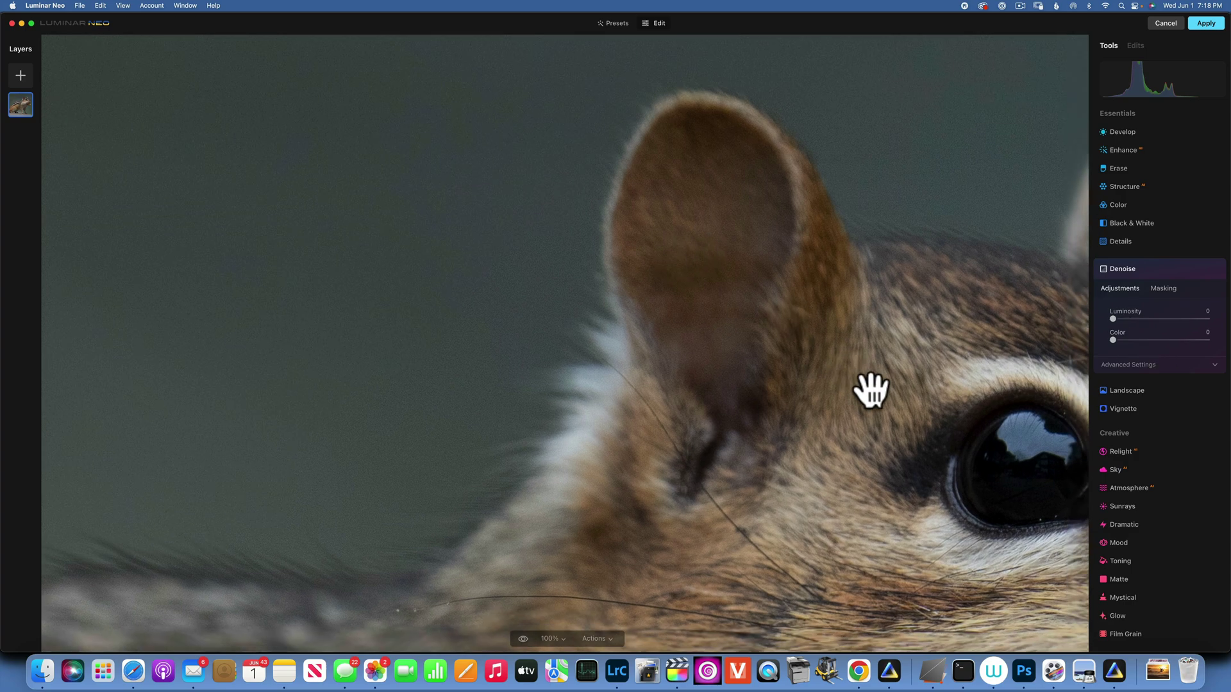
scroll(872, 391, "down", 2)
scroll(872, 391, "right", 2)
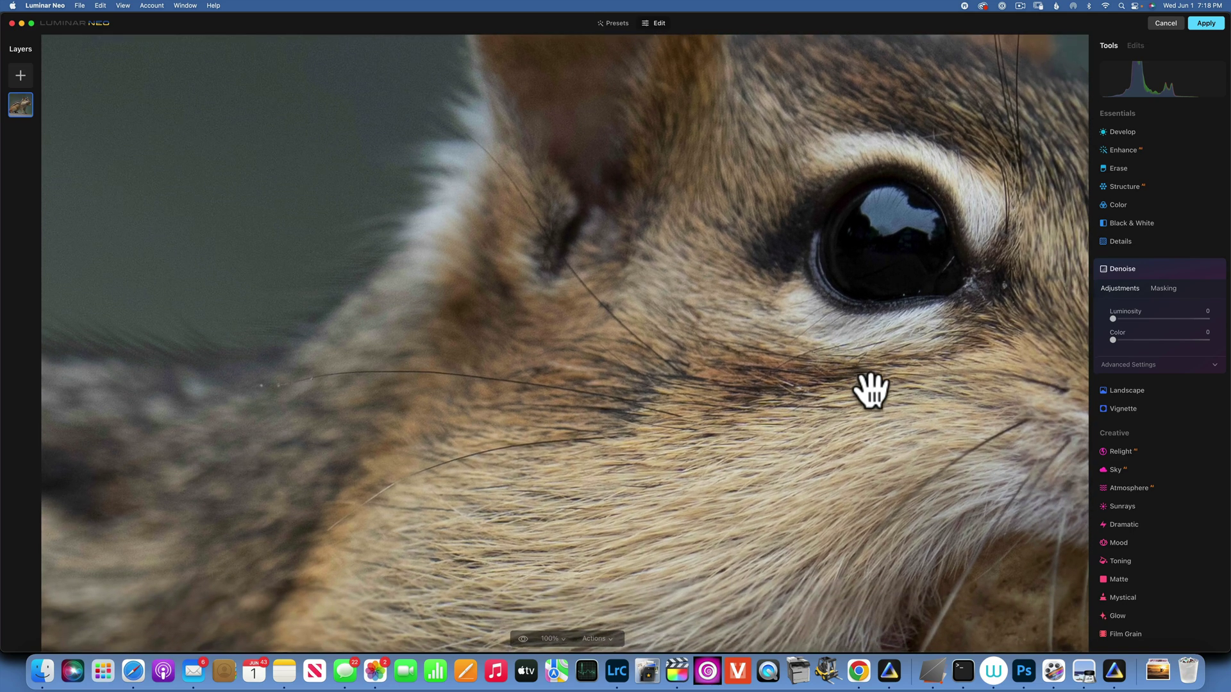
scroll(367, 206, "up", 4)
scroll(366, 207, "left", 1)
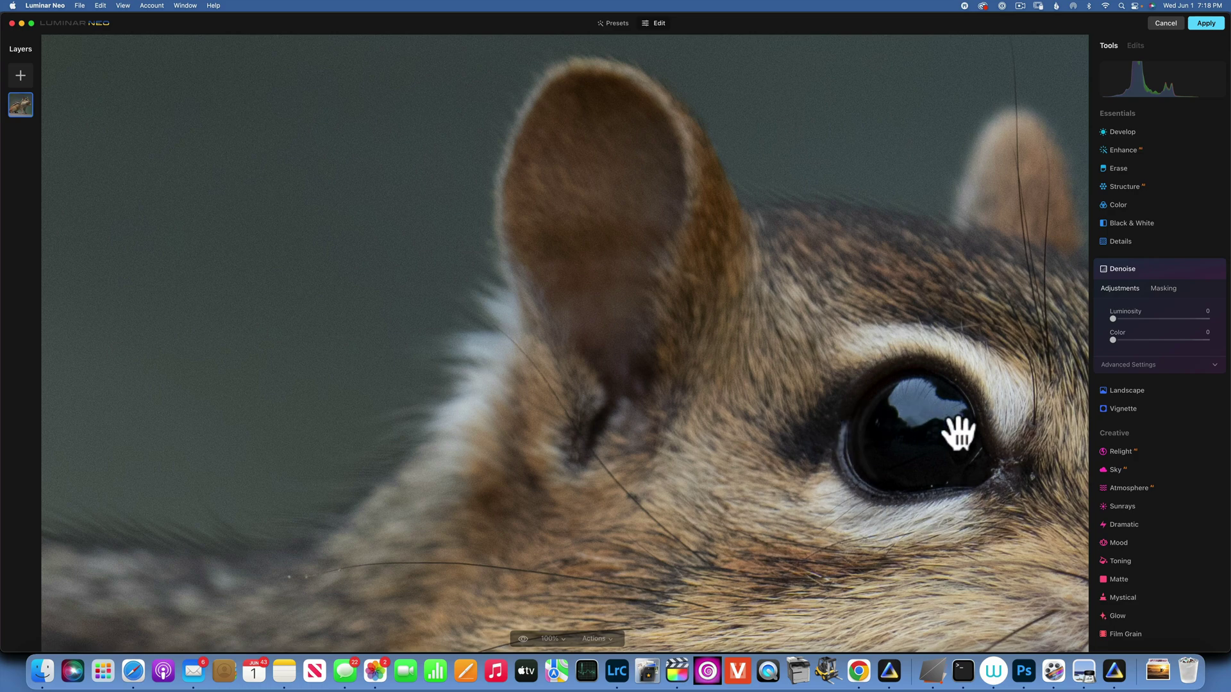
scroll(865, 475, "down", 3)
scroll(866, 475, "right", 3)
scroll(866, 475, "down", 5)
scroll(866, 475, "right", 5)
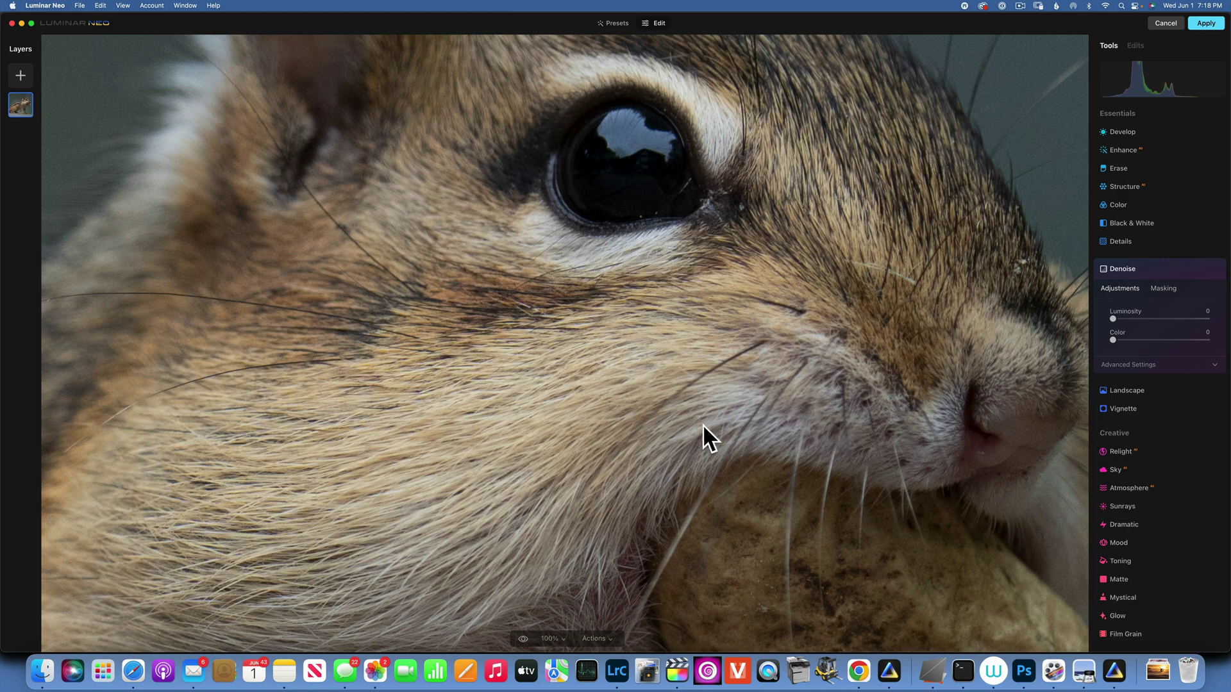
scroll(702, 426, "down", 4)
scroll(702, 425, "right", 3)
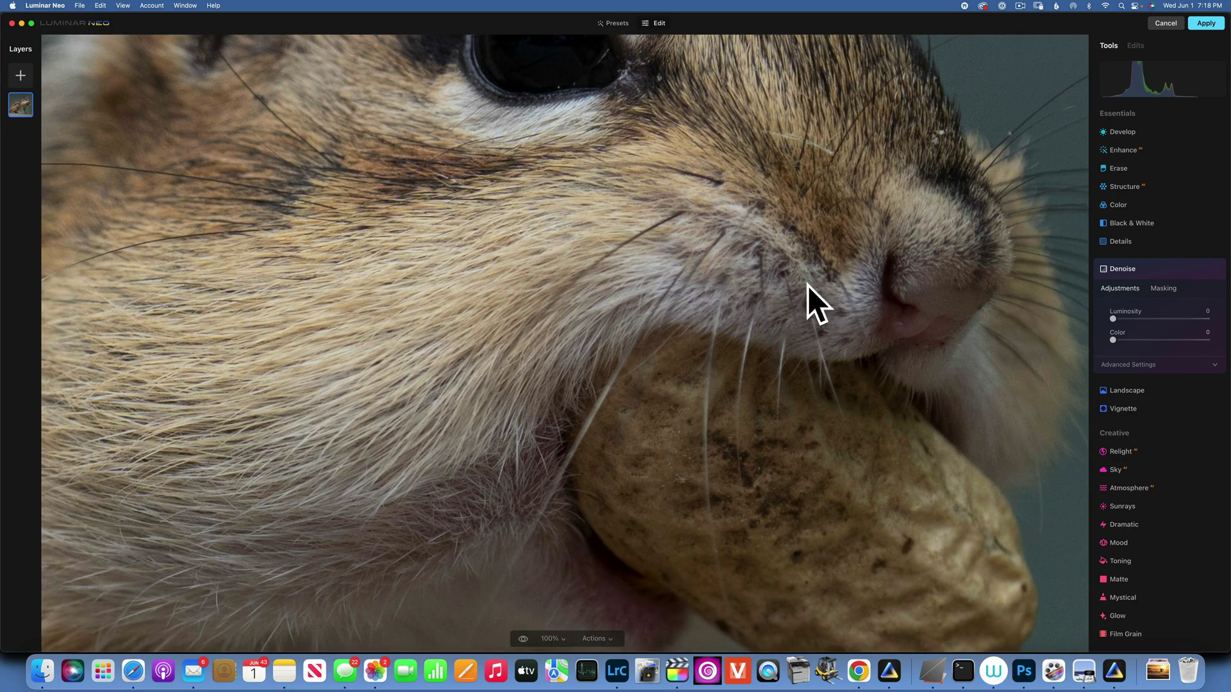
scroll(781, 279, "up", 5)
scroll(781, 279, "left", 2)
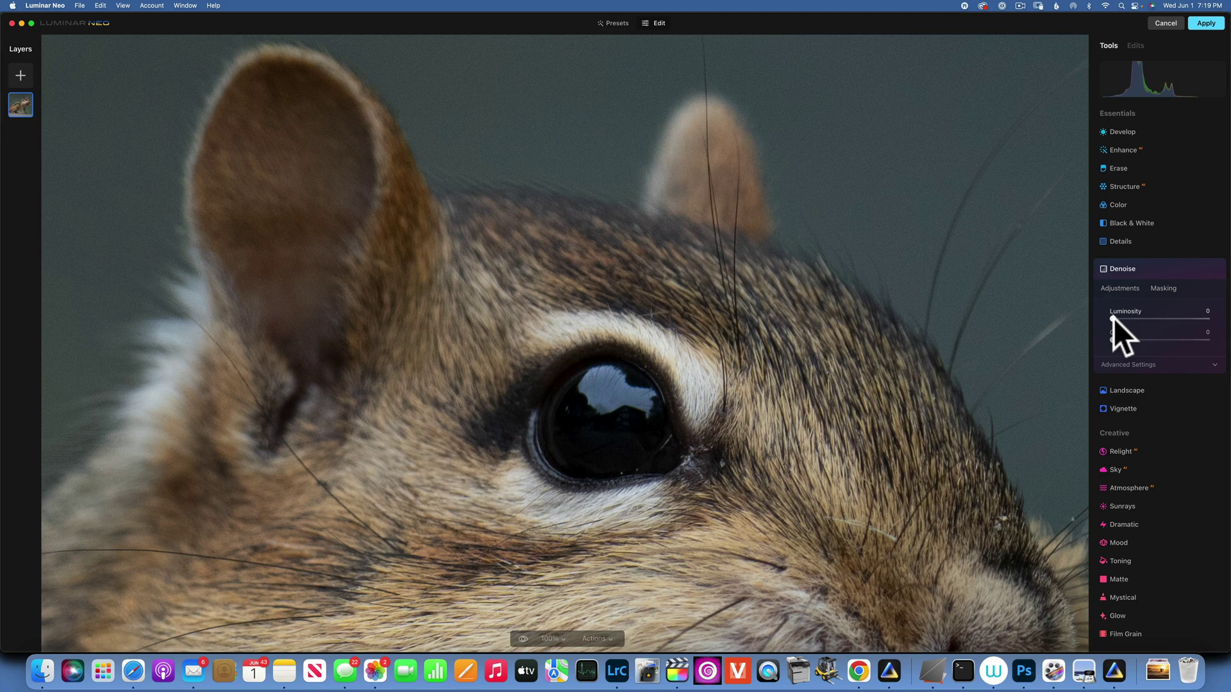
Step: Try a Denoise Luminosity of 100 and examine its effect around the chipmunk's eye at 200%
left_click_drag(1113, 318, 1226, 344)
left_click(560, 638)
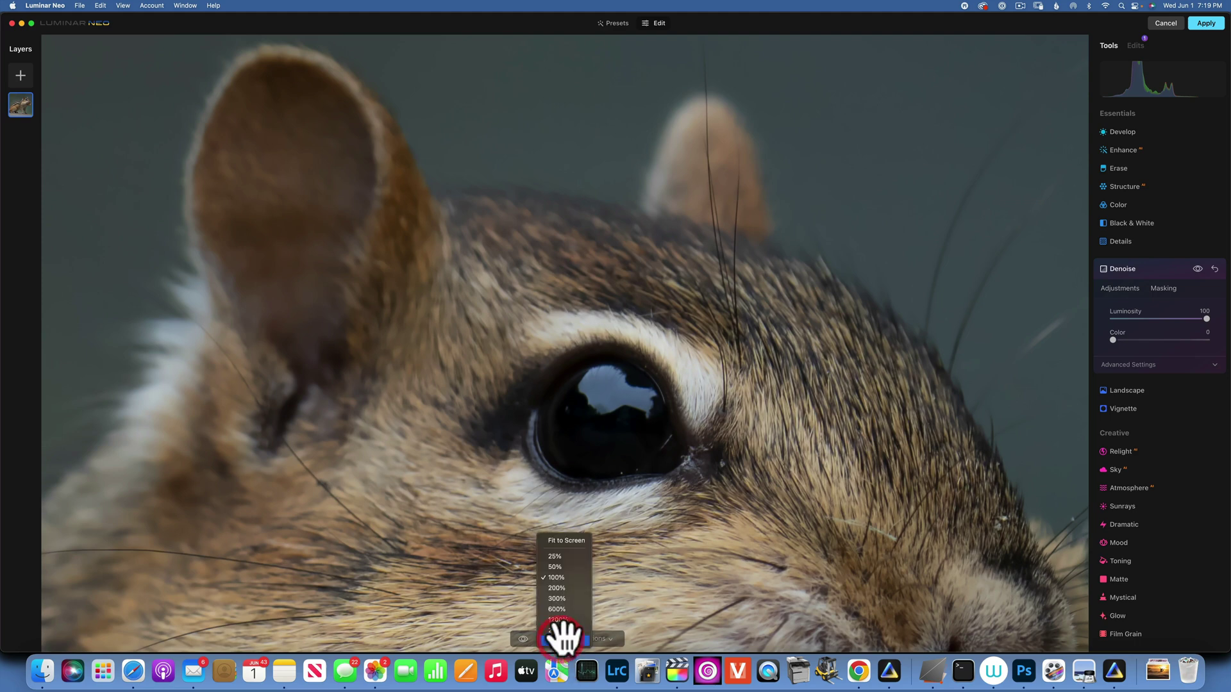
left_click(564, 588)
left_click_drag(648, 513, 646, 325)
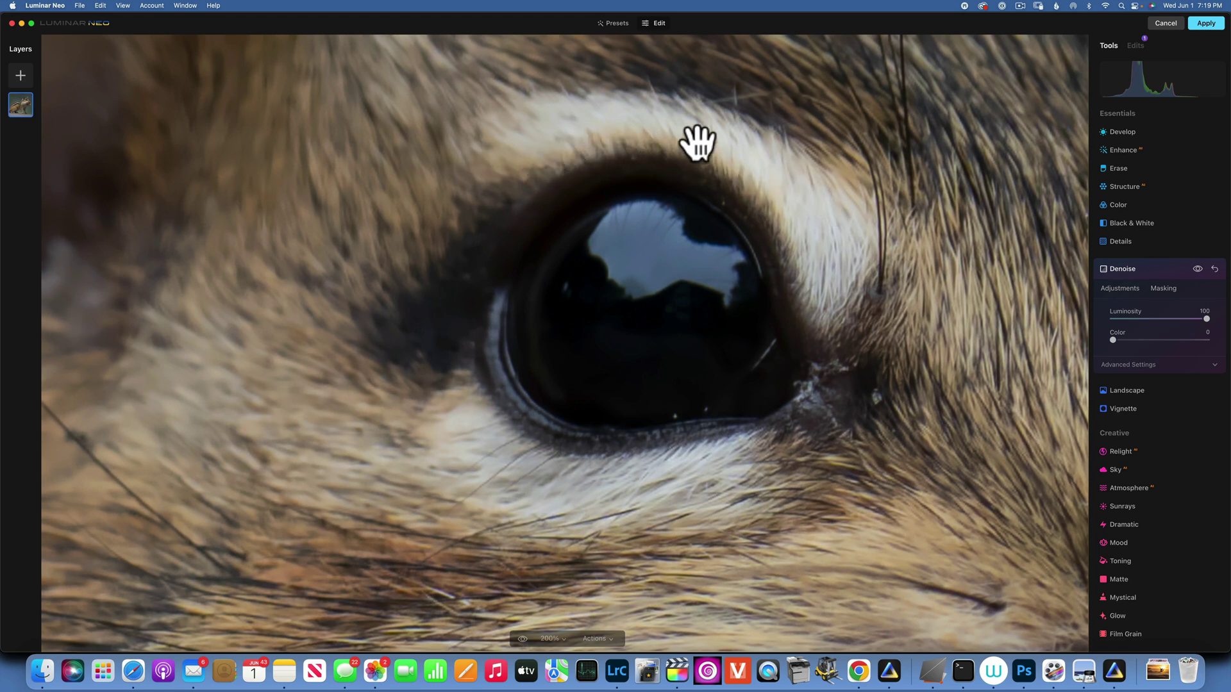
Step: Compare the eye with and without Denoise, and set the Denoise Luminosity to 19
left_click(1197, 269)
left_click_drag(1207, 317, 1134, 318)
left_click_drag(1131, 317, 1131, 317)
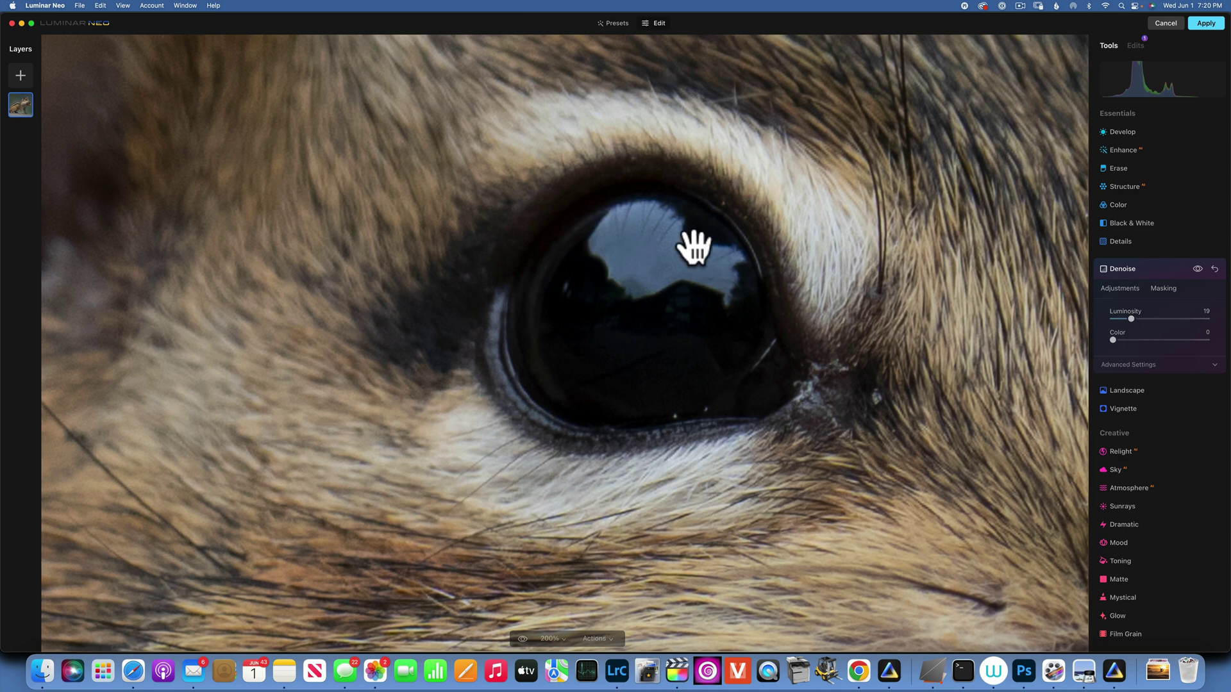
Step: Raise the Denoise Luminosity to 31, and try out the Color slider before returning it to 0
left_click_drag(1132, 317, 1138, 318)
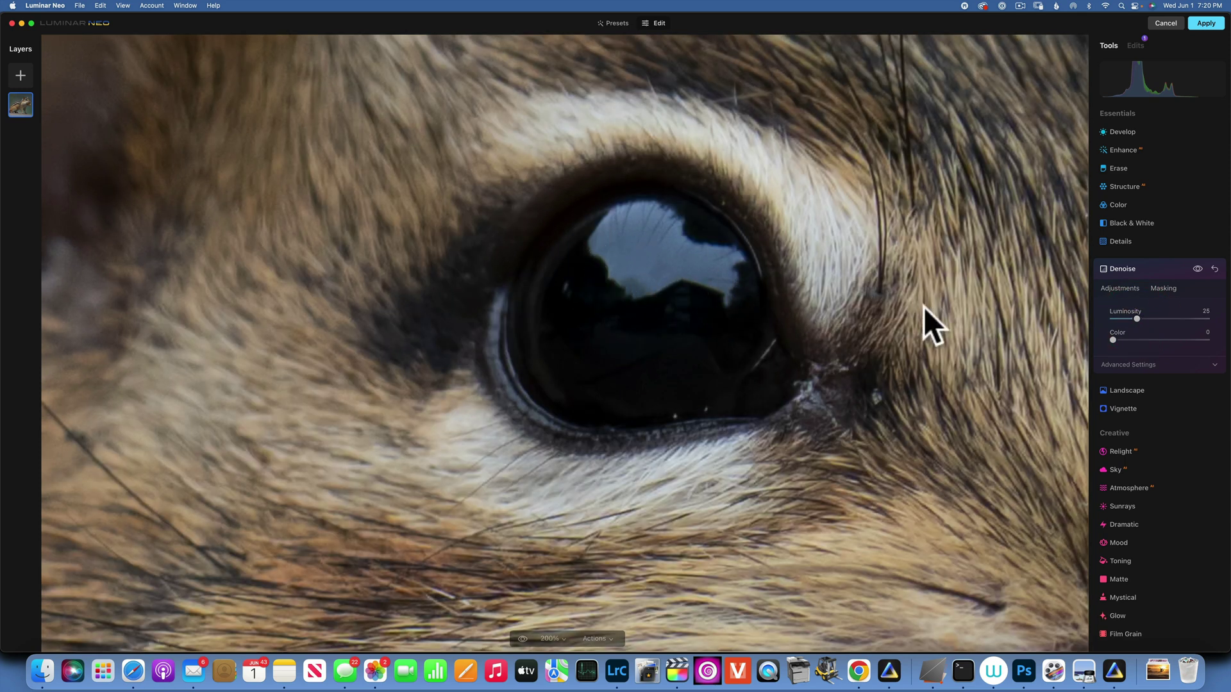
left_click_drag(1137, 317, 1141, 317)
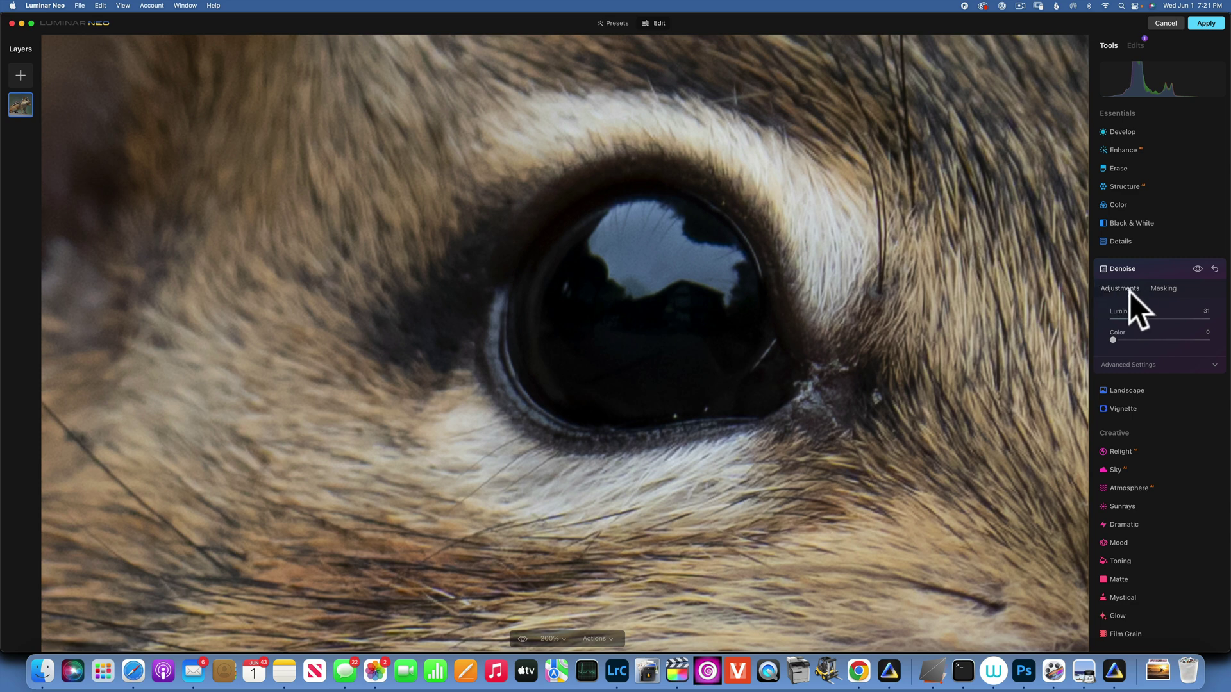
scroll(1134, 314, "down", 1)
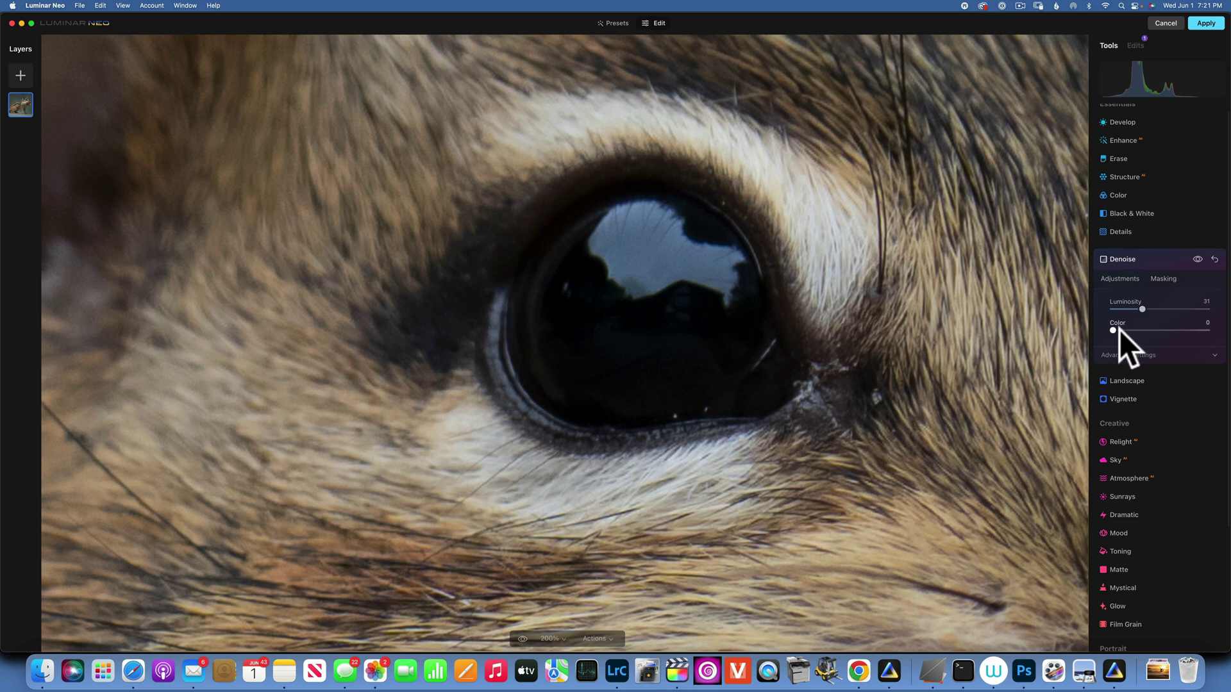
left_click_drag(1113, 328, 1183, 330)
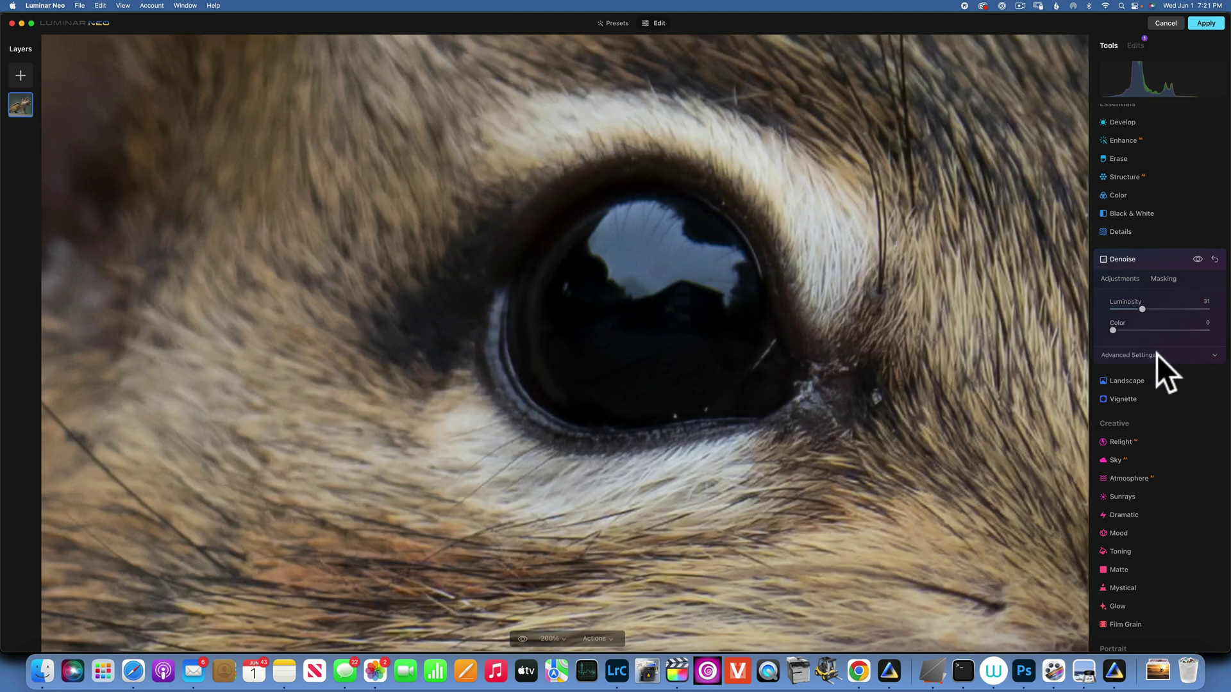
Step: Open the Denoise advanced settings and try a Boost of 58 on the chipmunk's eye
left_click(1166, 355)
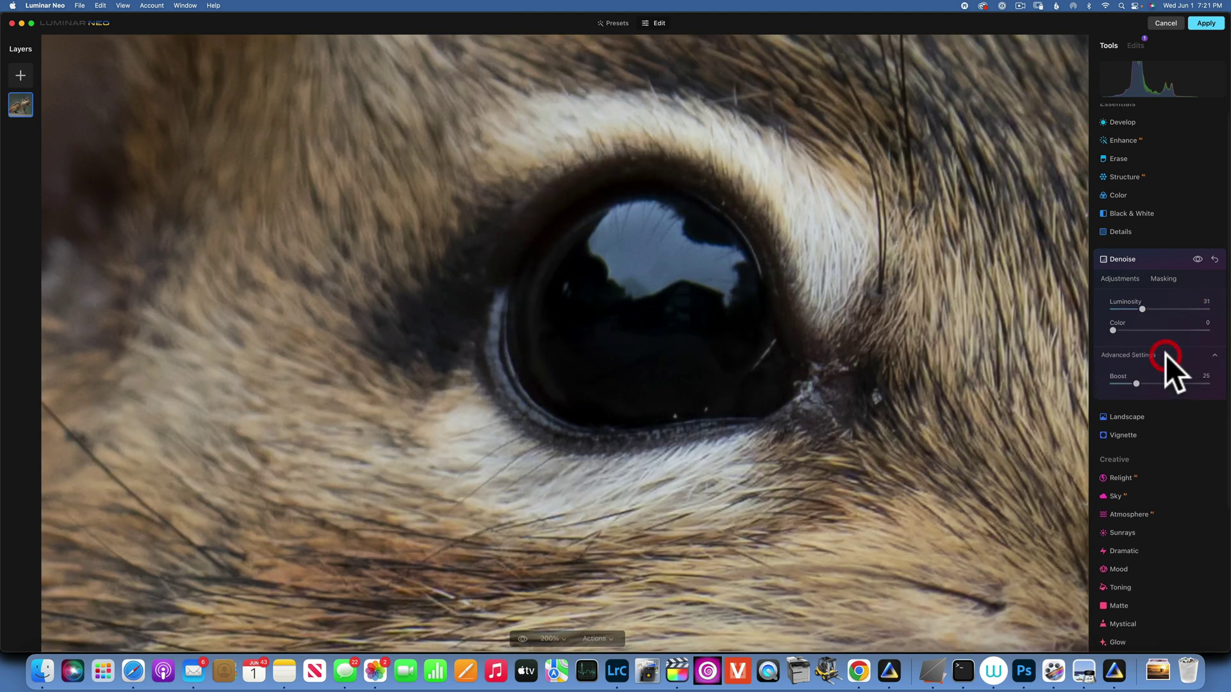
left_click(1137, 382)
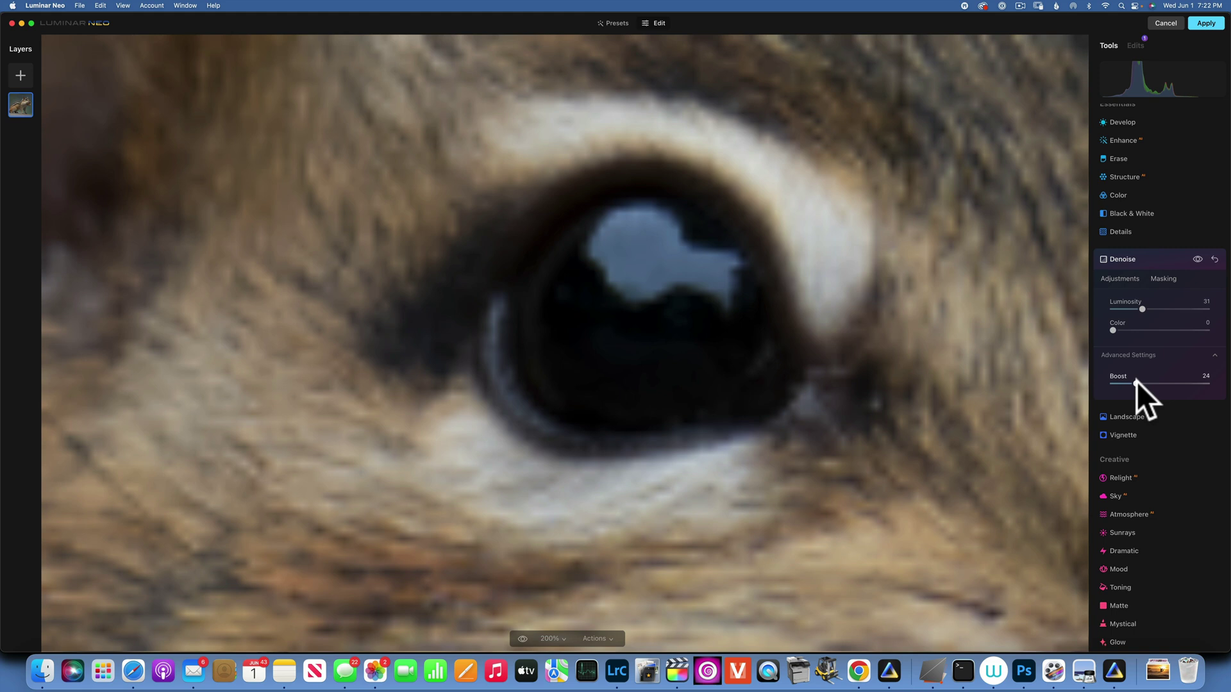
left_click(1171, 383)
left_click(1121, 377)
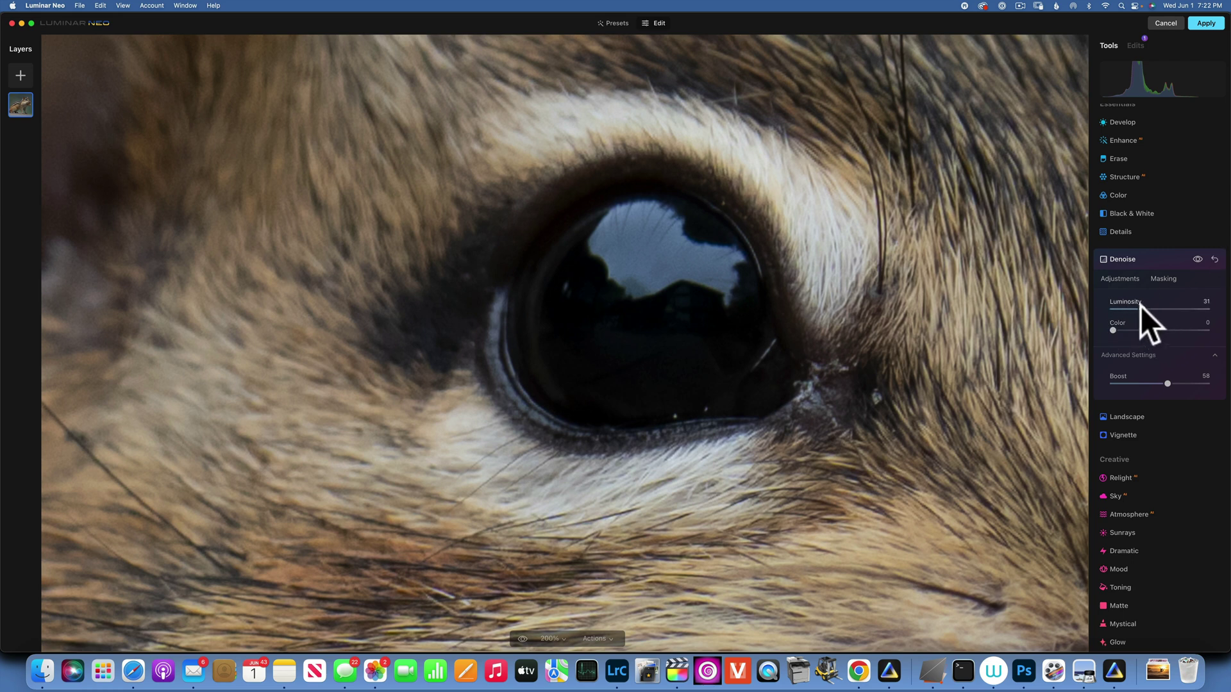
Step: Try Luminosity, Color and Boost all at 100 in Denoise and compare the eye with the original
left_click_drag(1140, 309, 1217, 309)
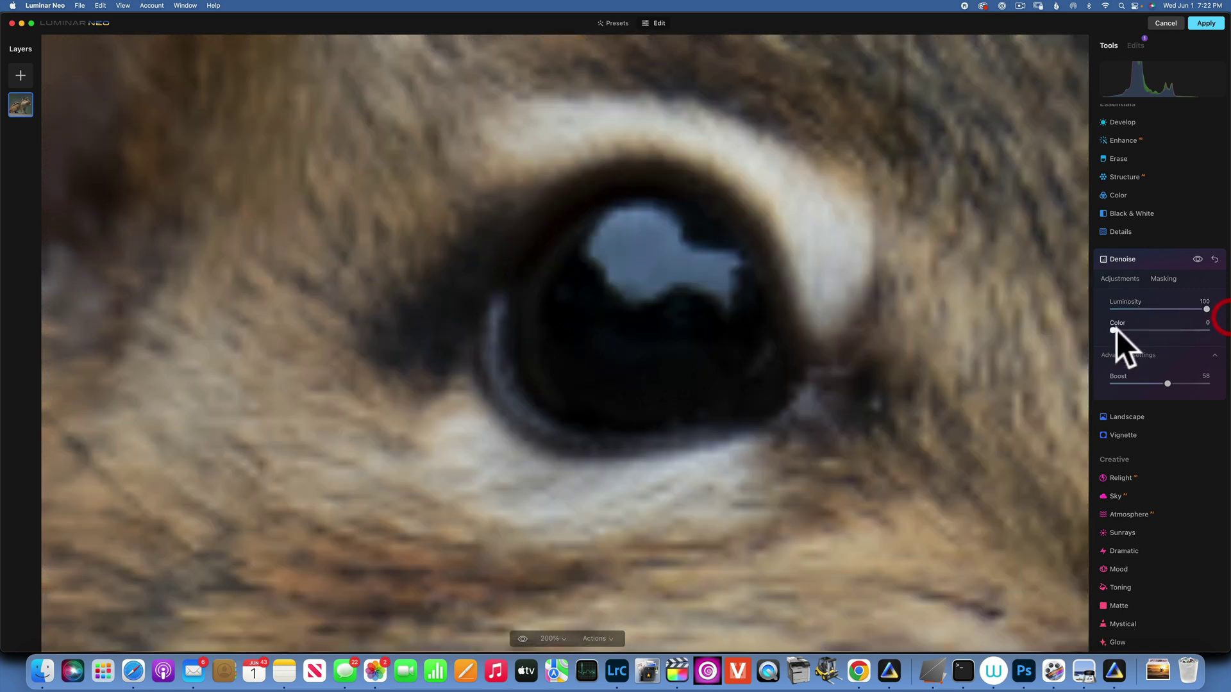
left_click_drag(1109, 327, 1221, 330)
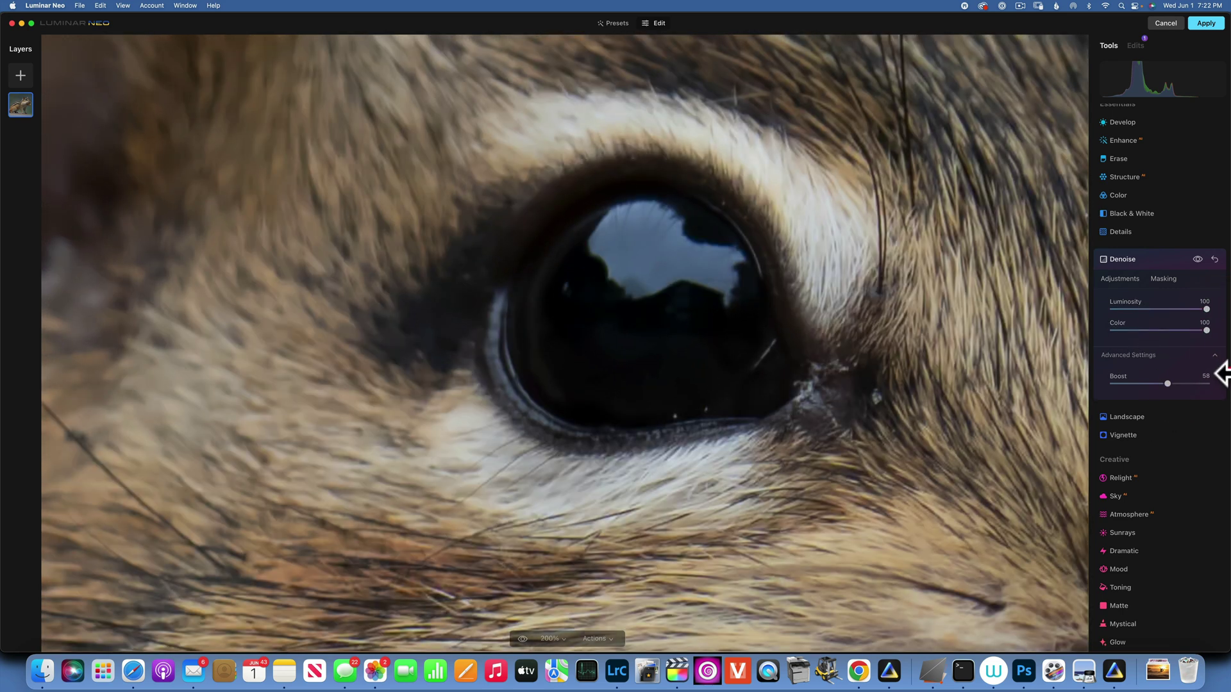
left_click_drag(1166, 384, 1218, 385)
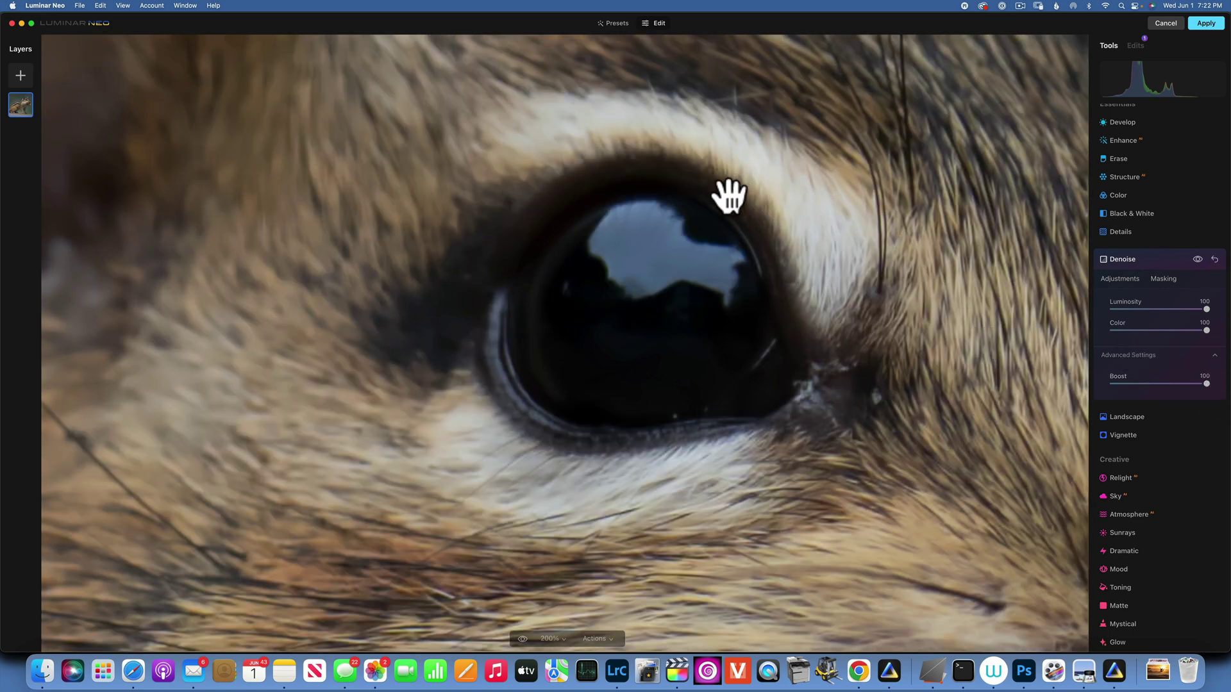
left_click(1197, 259)
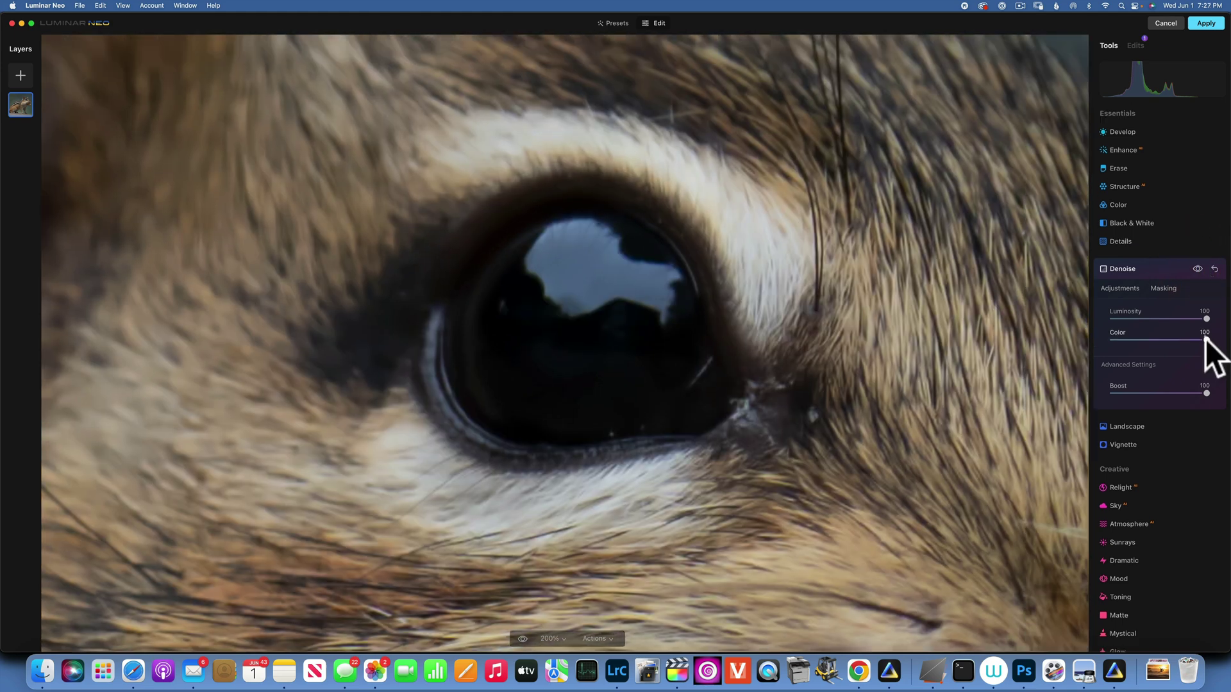
Step: Set the Denoise Luminosity to 45 and Color to 0, and choose a moderate Boost value
left_click_drag(1207, 340, 1051, 338)
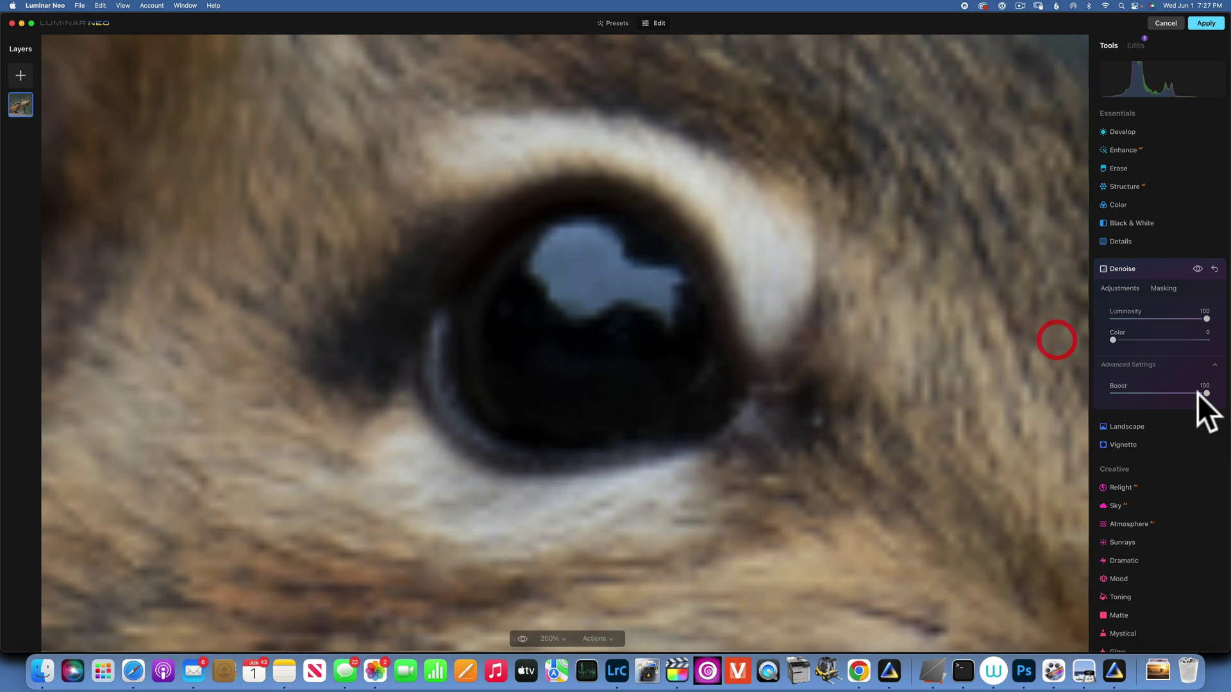
left_click_drag(1209, 394, 1074, 394)
left_click_drag(1206, 316, 1151, 317)
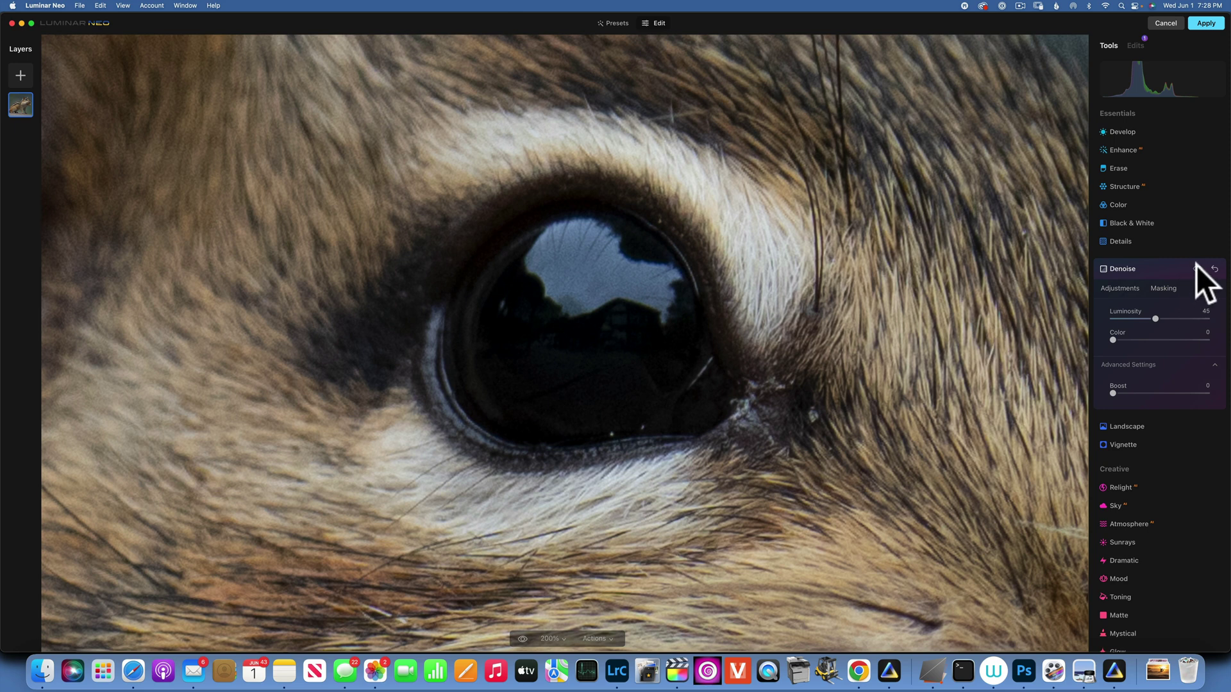
left_click_drag(1113, 394, 1151, 391)
Step: Erase the Denoise effect along the lower rim of the eye with a masking brush at size, softness and strength 100
left_click(1168, 287)
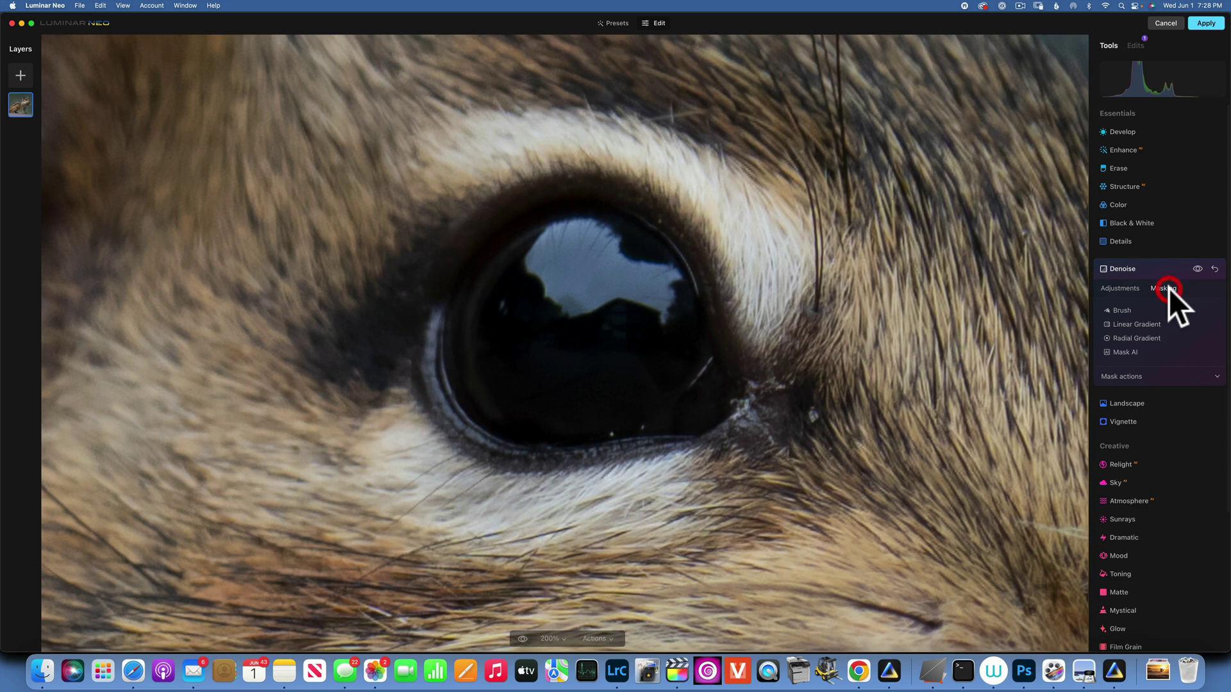
left_click(1126, 310)
left_click(1185, 326)
mouse_move(412, 396)
left_mouse_down()
mouse_move(487, 464)
mouse_move(556, 472)
mouse_move(670, 454)
mouse_move(535, 482)
mouse_move(448, 463)
mouse_move(404, 410)
mouse_move(401, 365)
mouse_move(432, 448)
mouse_move(516, 484)
mouse_move(658, 468)
left_mouse_up()
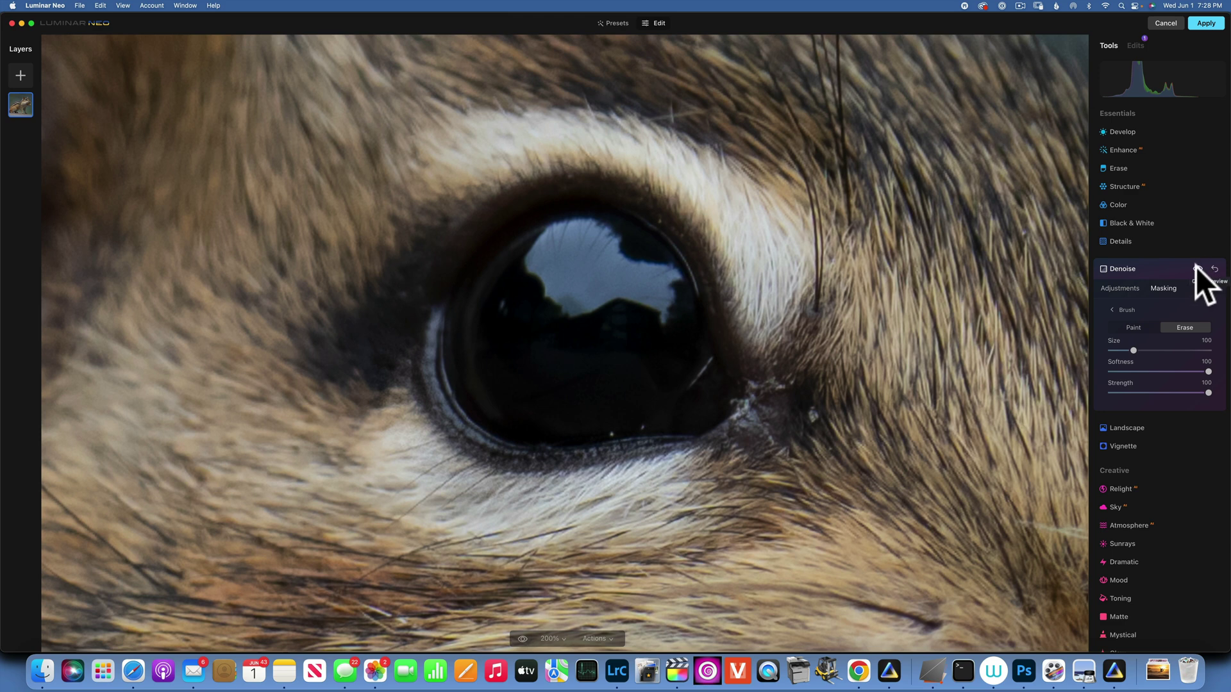
Step: Compare the chipmunk with and without Denoise at 200% and 100%, and return to the whole photo
left_click(1197, 268)
left_click(1197, 268)
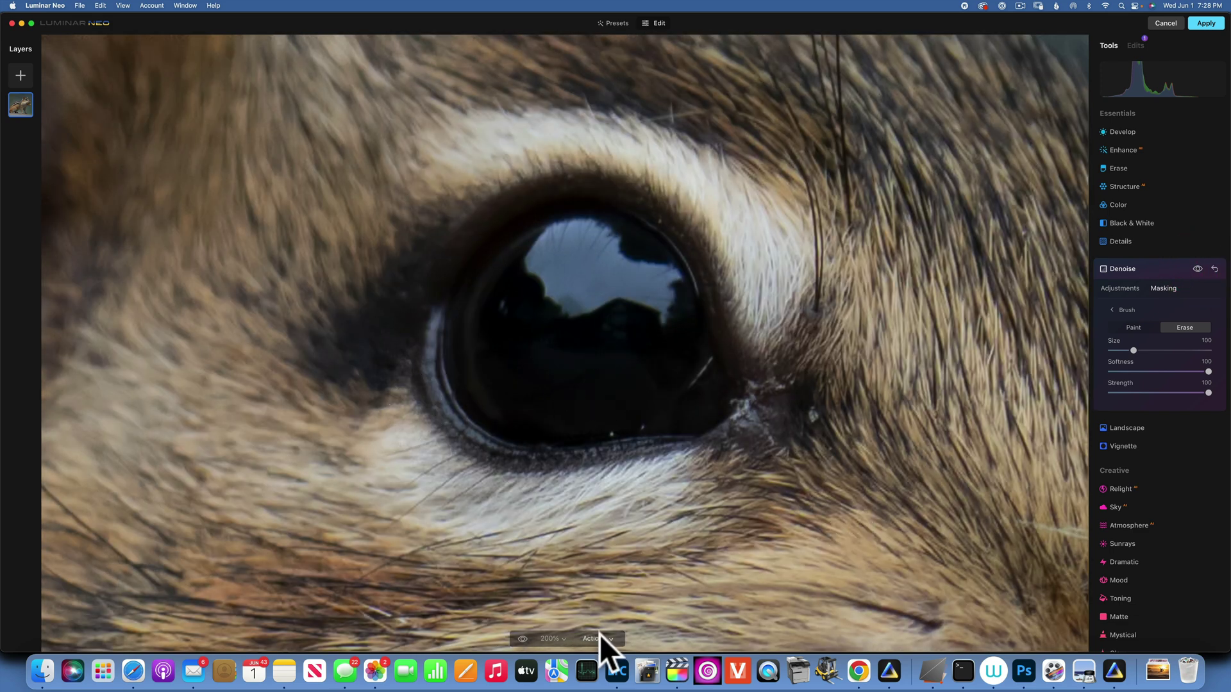
left_click(564, 638)
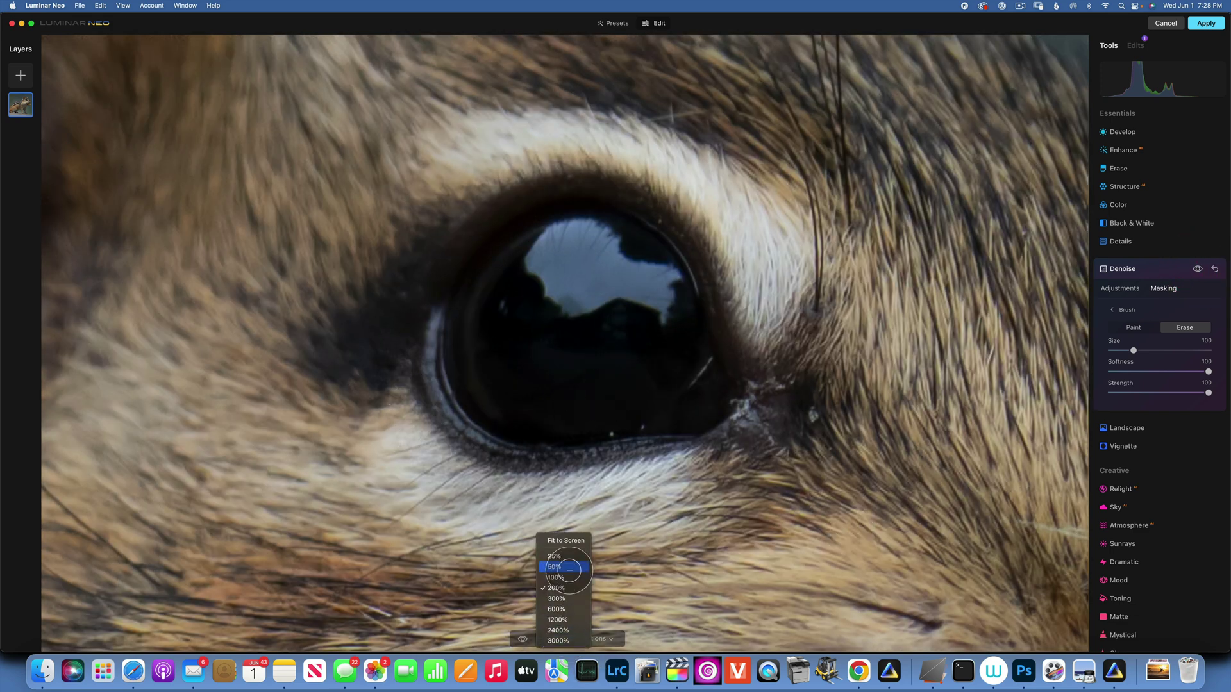
left_click(556, 578)
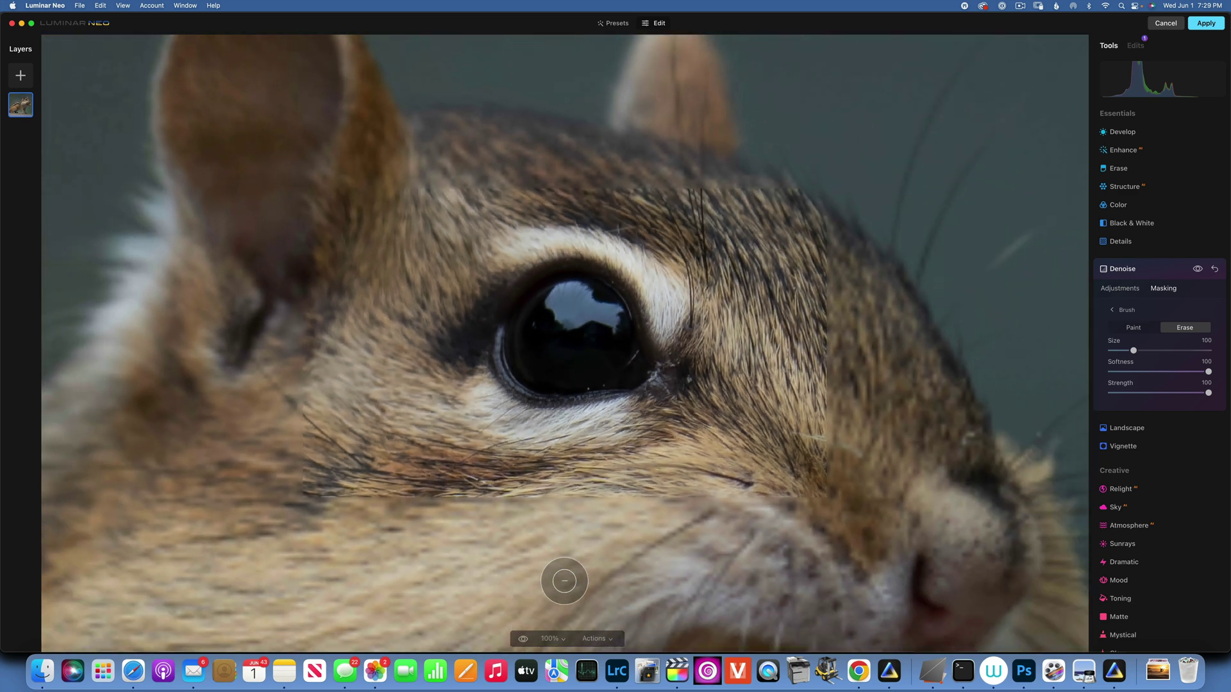
left_click(1197, 268)
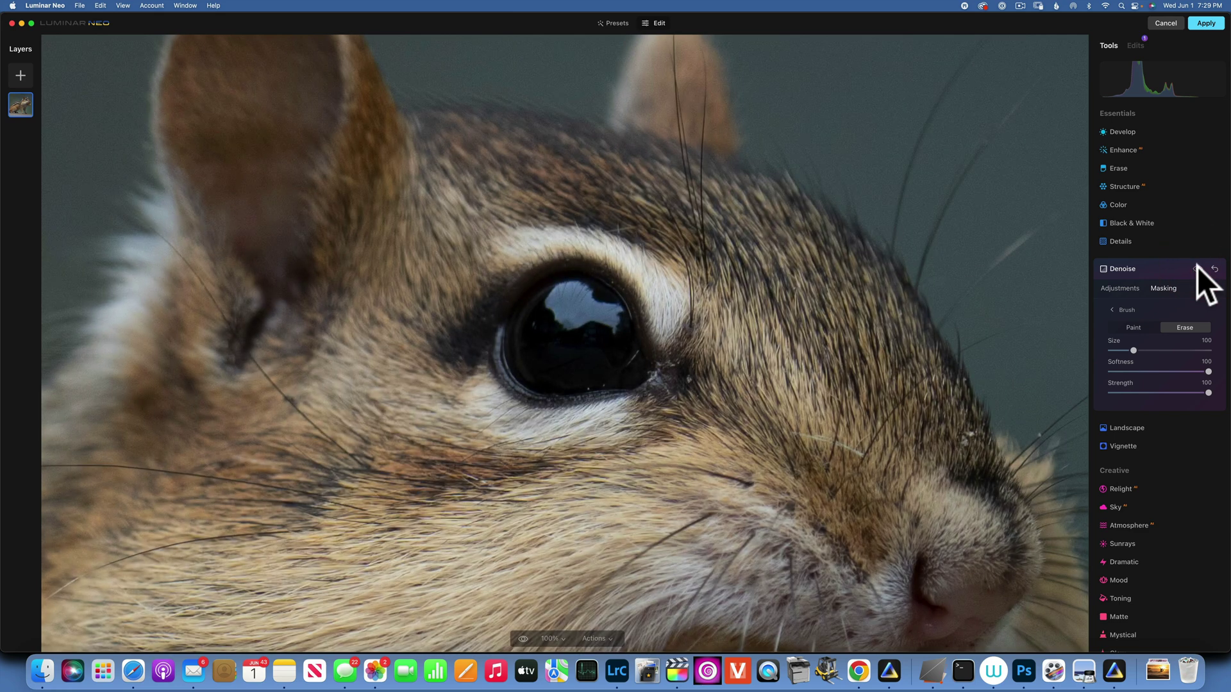
left_click(1196, 268)
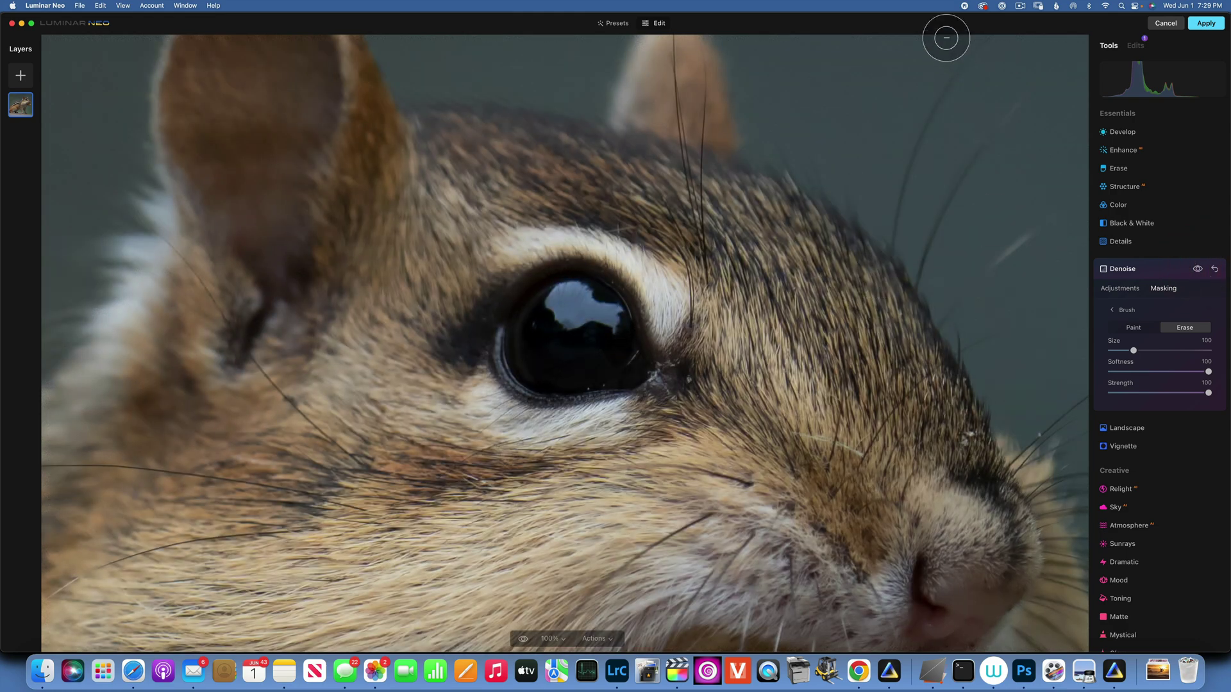
key("super+0")
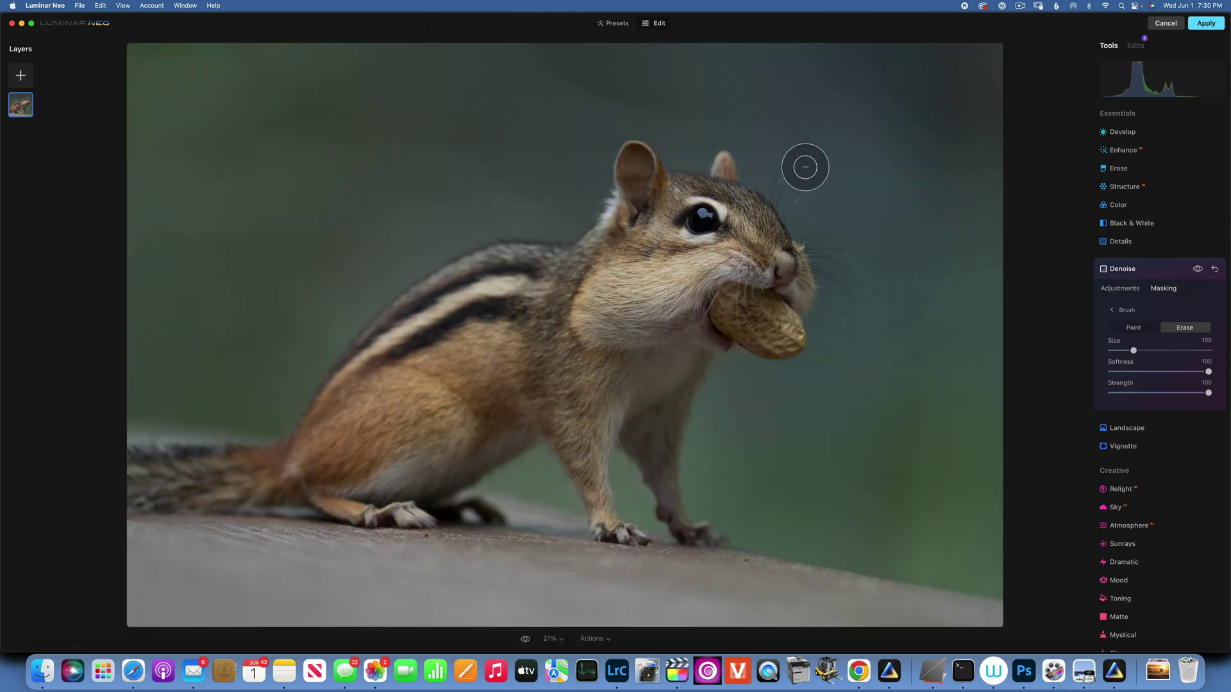
Step: In the Develop tool, set Exposure to 0.21, Smart Contrast to 13, Highlights to -31 and Shadows to 45
left_click(1144, 268)
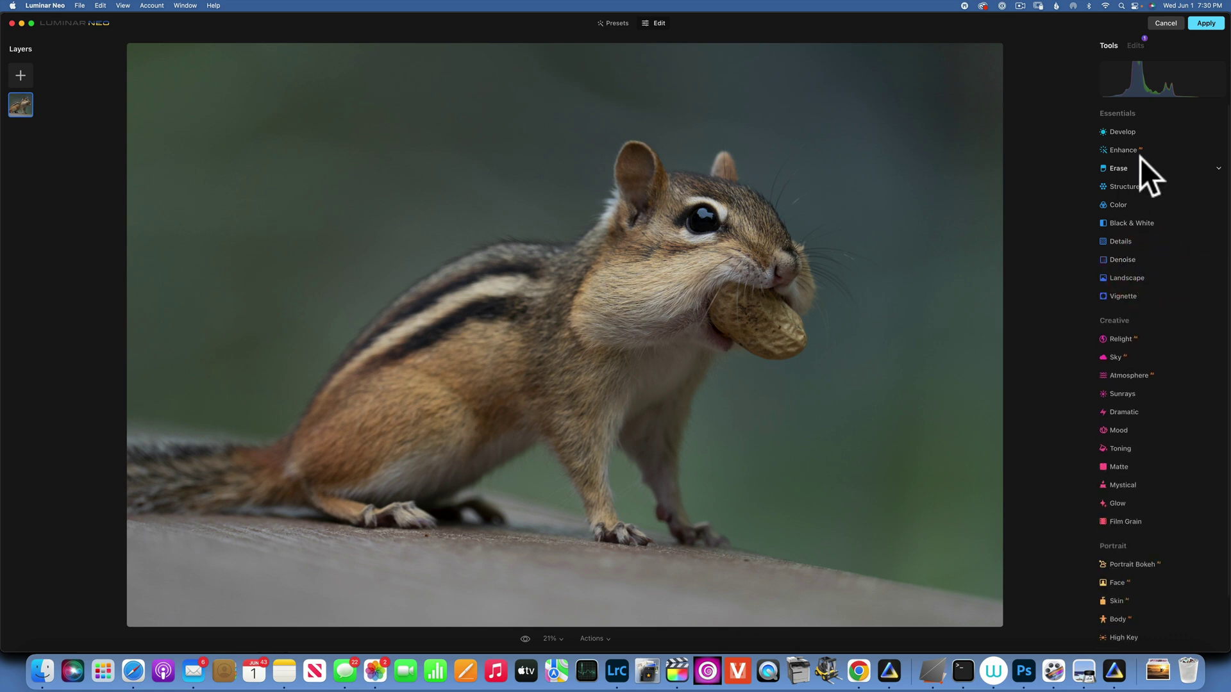
left_click(1133, 132)
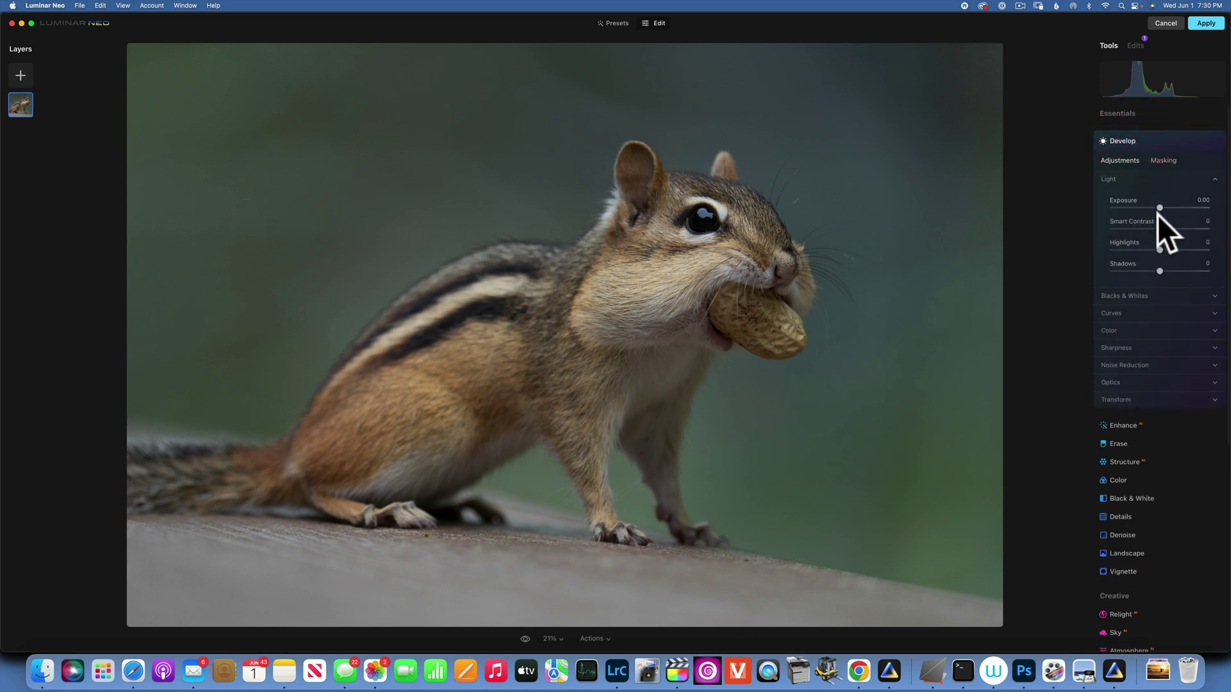
left_click_drag(1160, 206, 1162, 206)
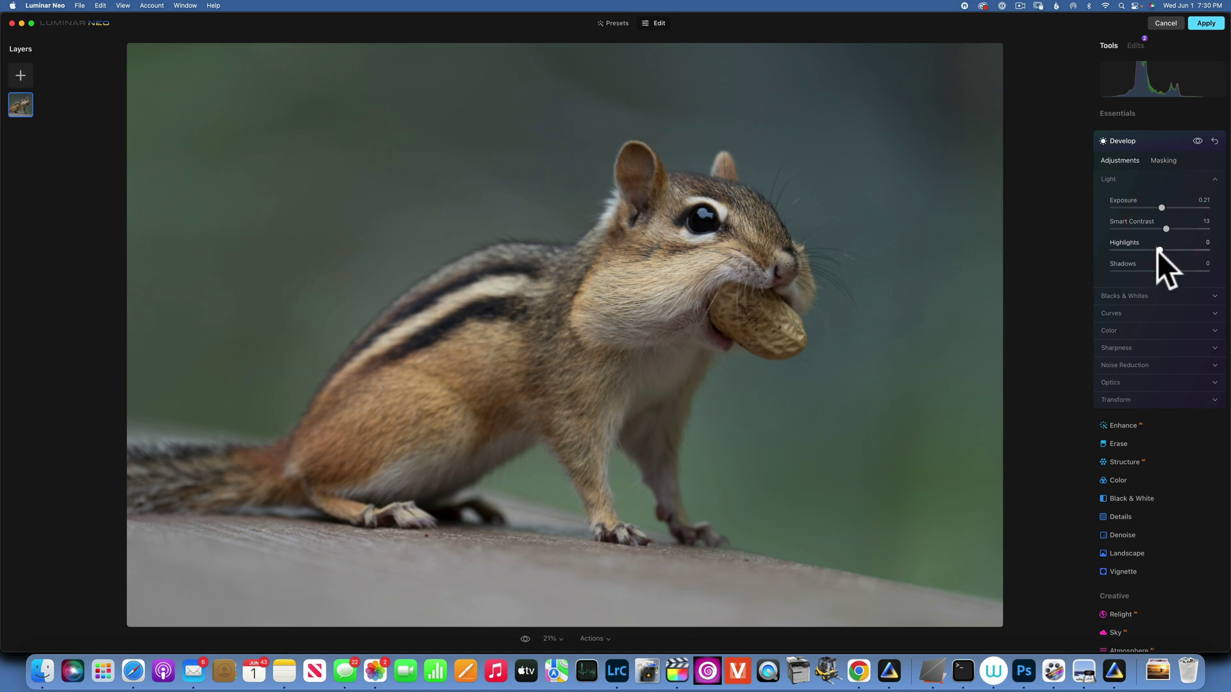
mouse_move(1164, 271)
left_mouse_down()
mouse_move(1195, 272)
mouse_move(1185, 271)
left_mouse_up()
Step: Set Whites to 21 and Blacks to -18 in Develop with the clipping warnings shown, and close the tool
left_click(1132, 296)
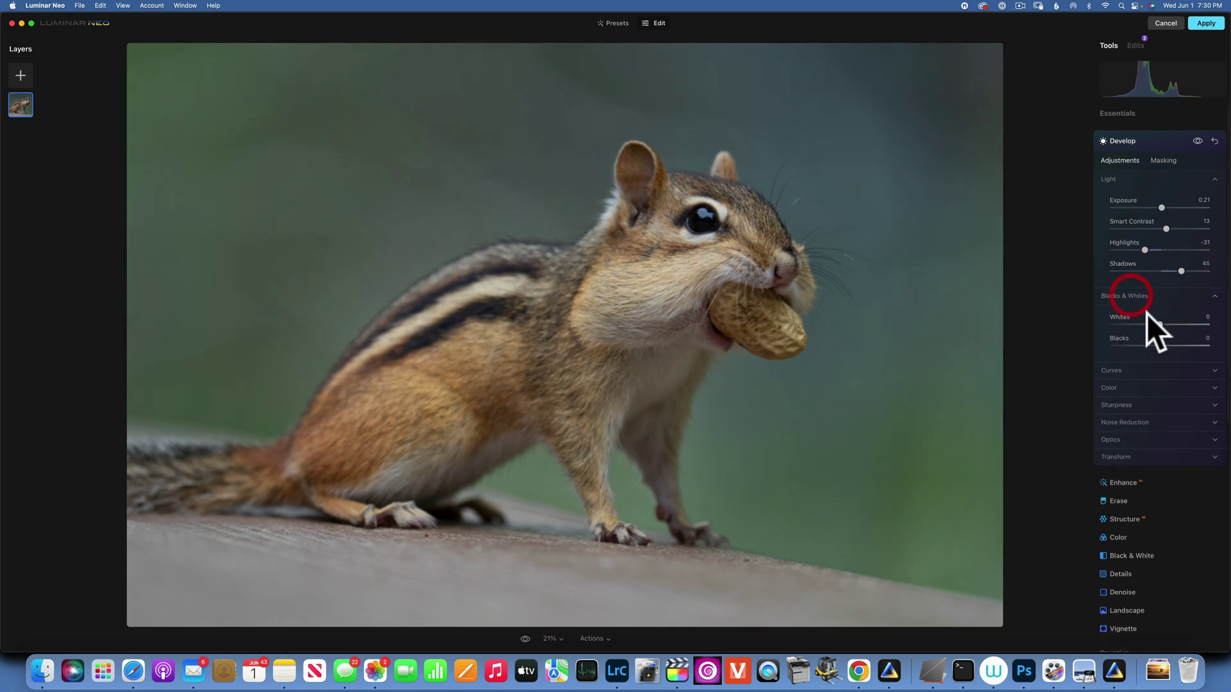
key("j")
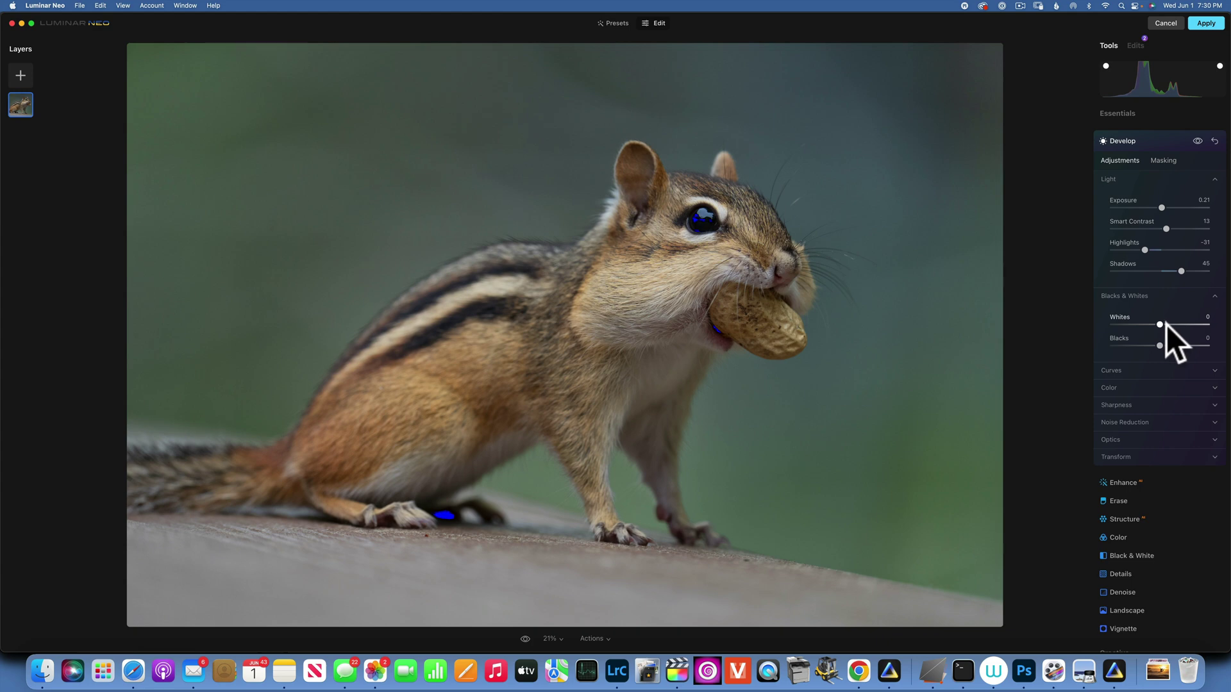
left_click_drag(1168, 324, 1148, 343)
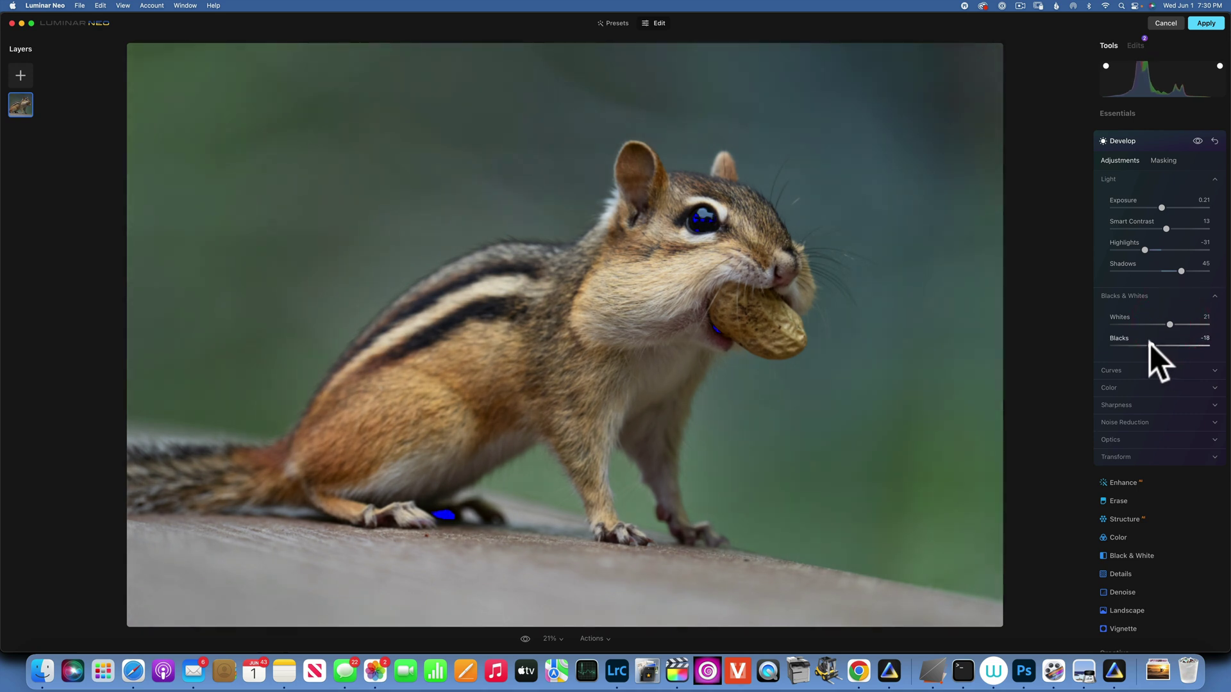
left_click(1134, 139)
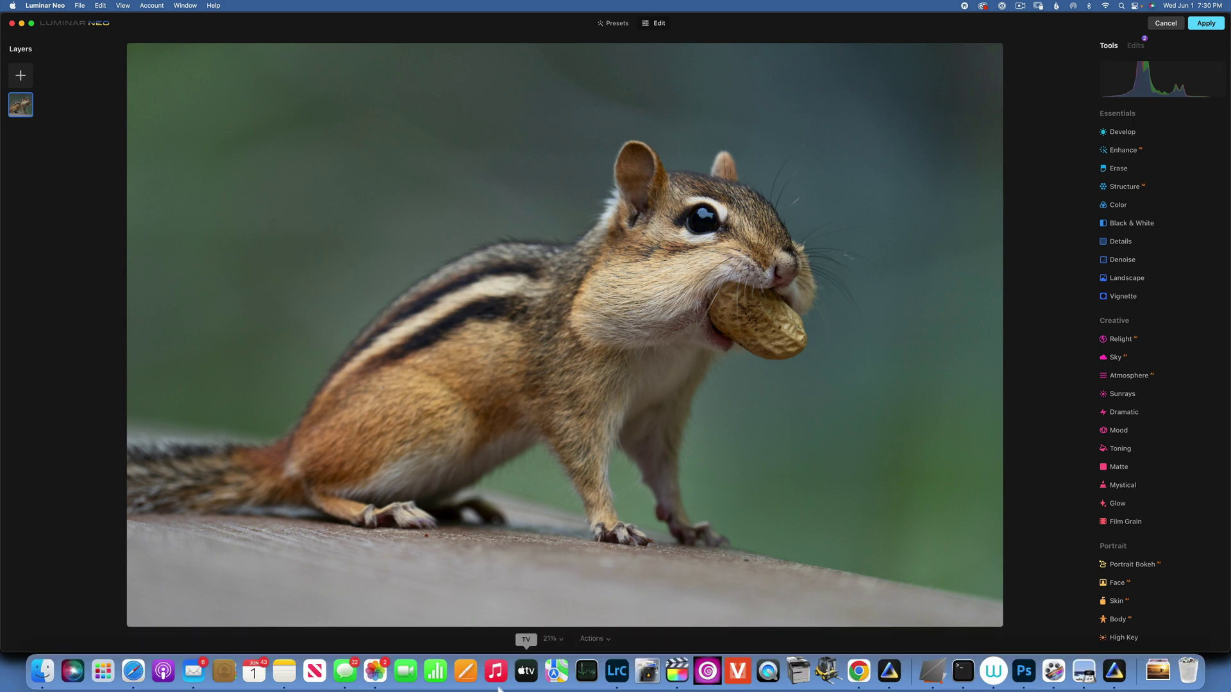
Step: Compare the whole photo before and after the edits
left_click(526, 638)
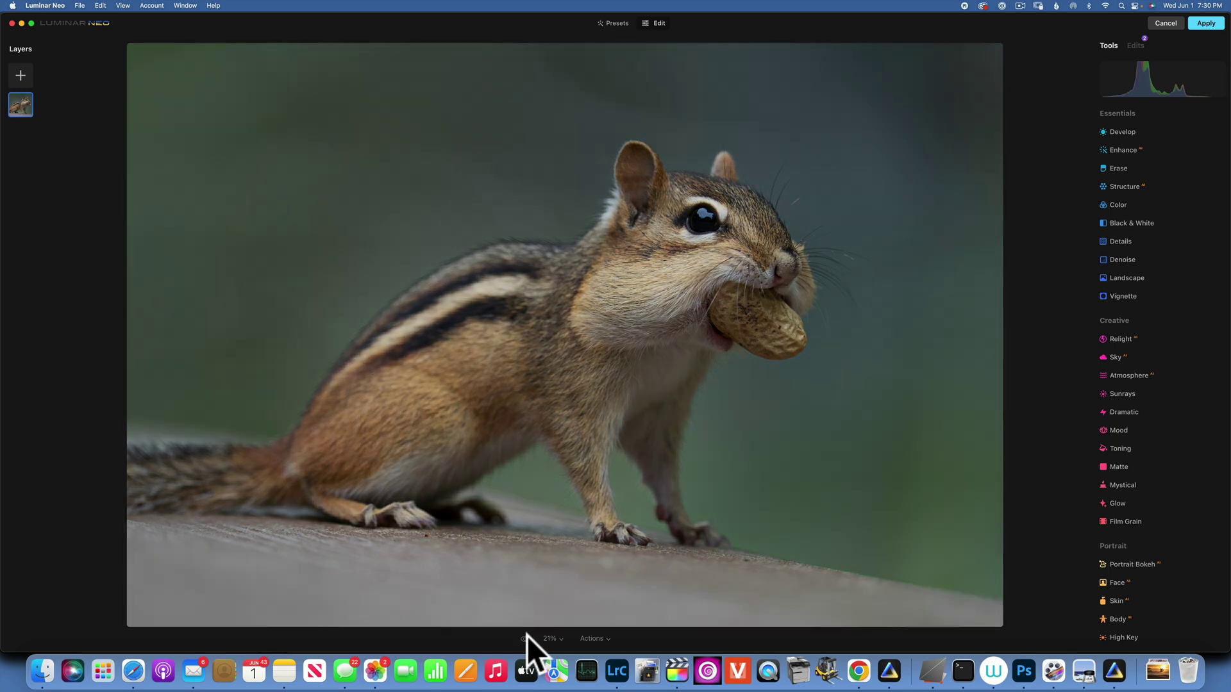
left_click(526, 638)
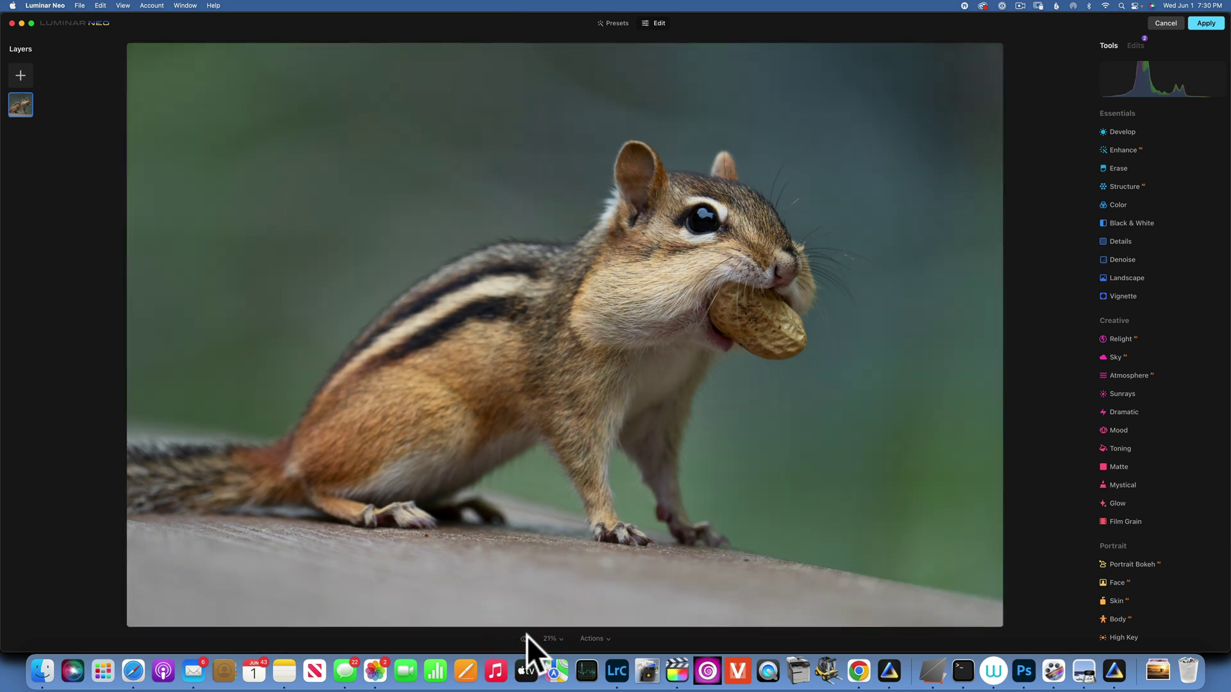
left_click(526, 637)
left_click(526, 637)
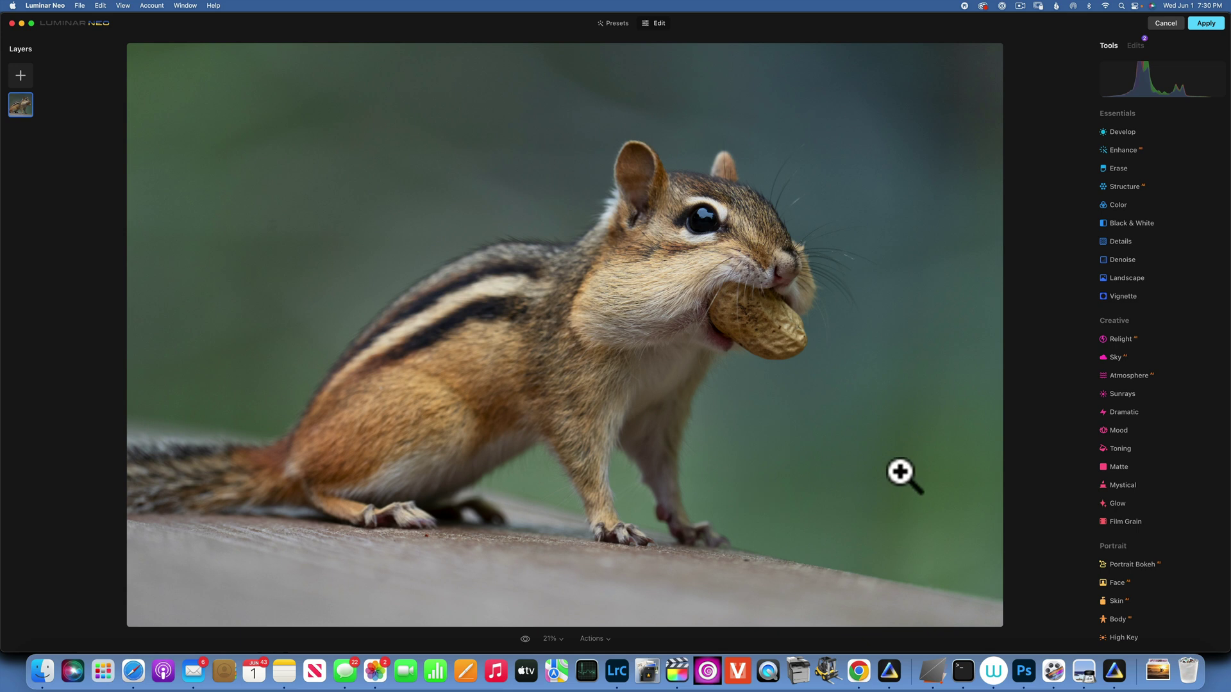
Step: Set the photo's Vibrance to 15 in the Color tool
left_click(1120, 205)
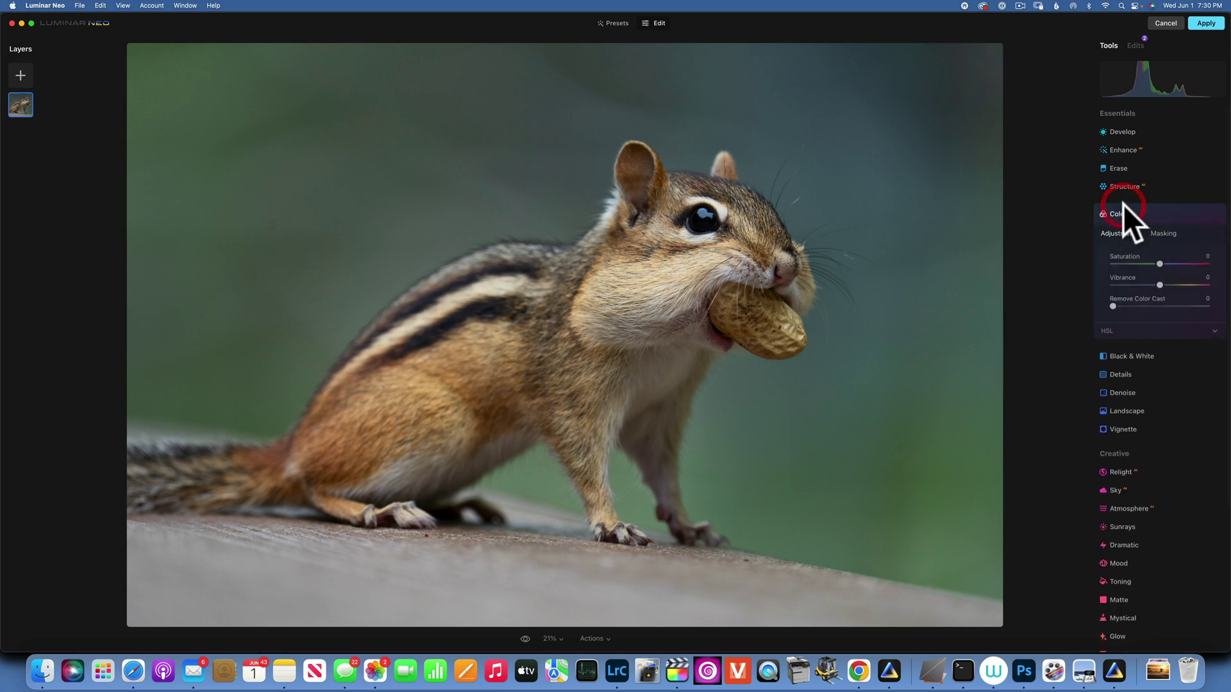
mouse_move(1160, 283)
left_mouse_down()
mouse_move(1181, 283)
mouse_move(1158, 283)
left_mouse_up()
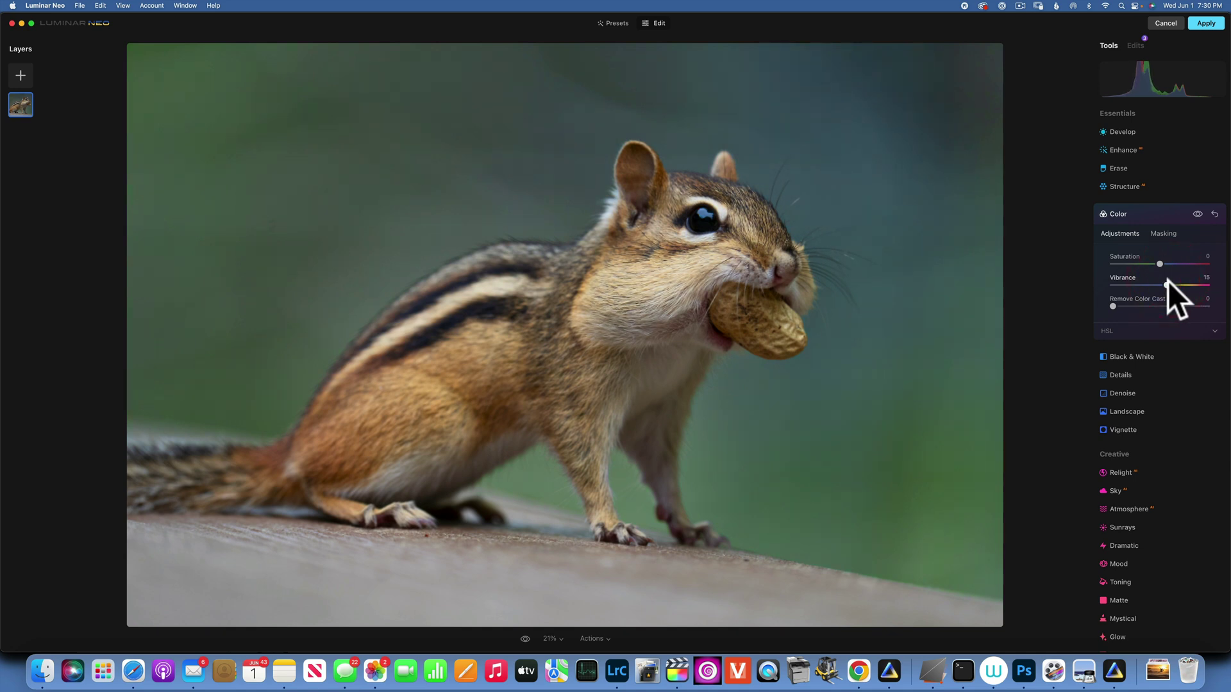
scroll(1198, 211, "down", 2)
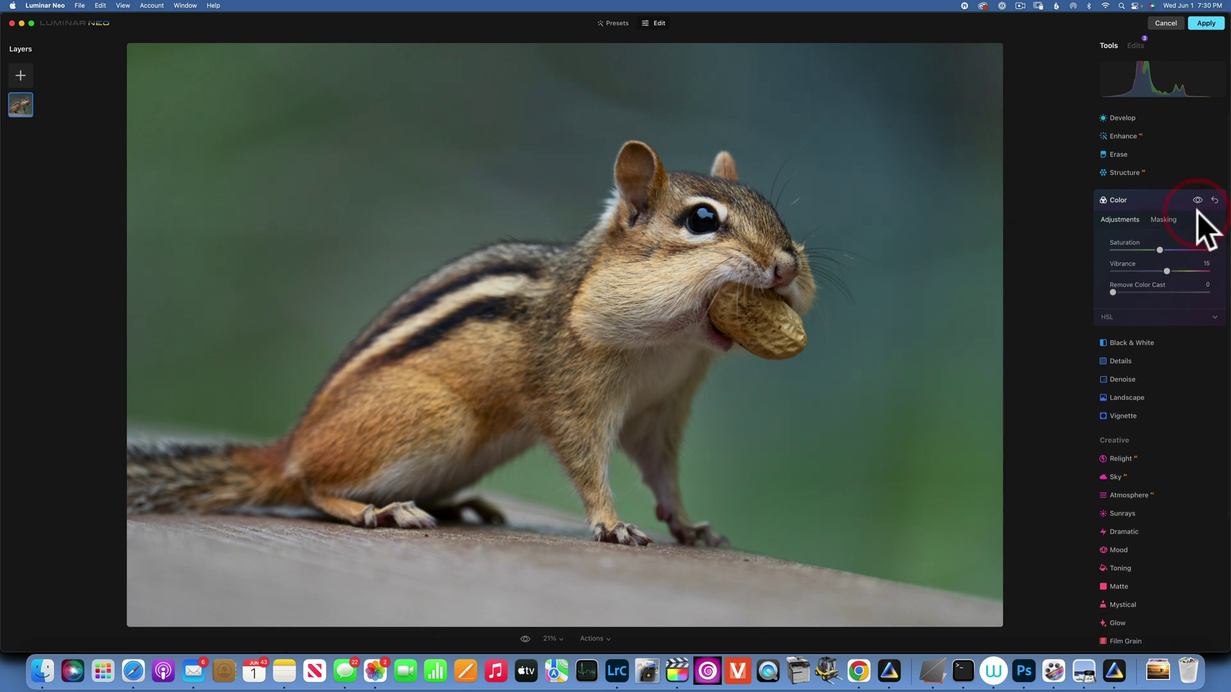
scroll(1198, 212, "down", 1)
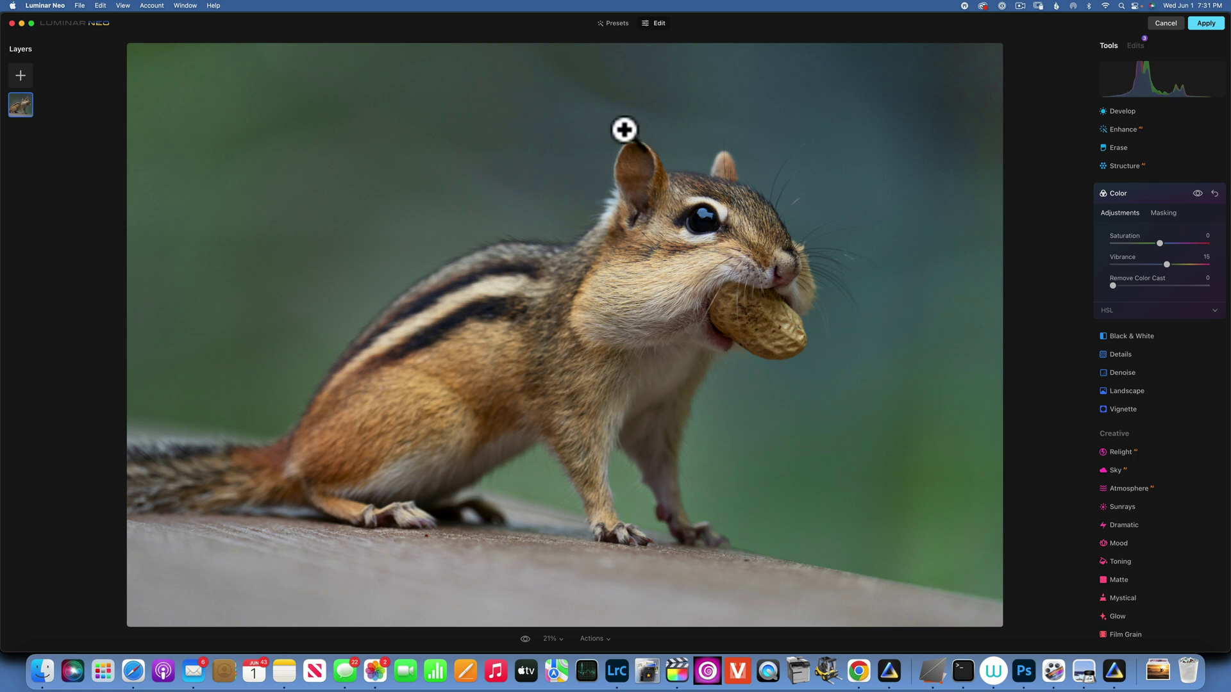
Step: Apply the Luminar Neo edits, returning to Photoshop, and flatten the edited layer into the background
left_click(1213, 25)
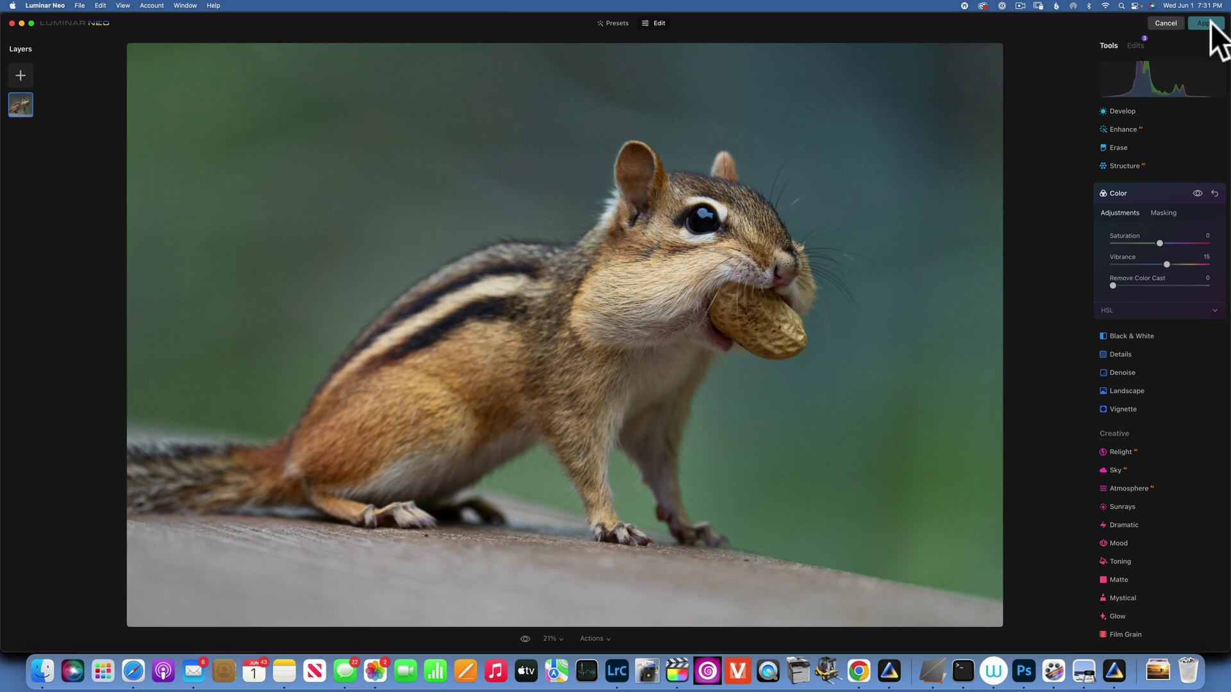
left_click(1206, 24)
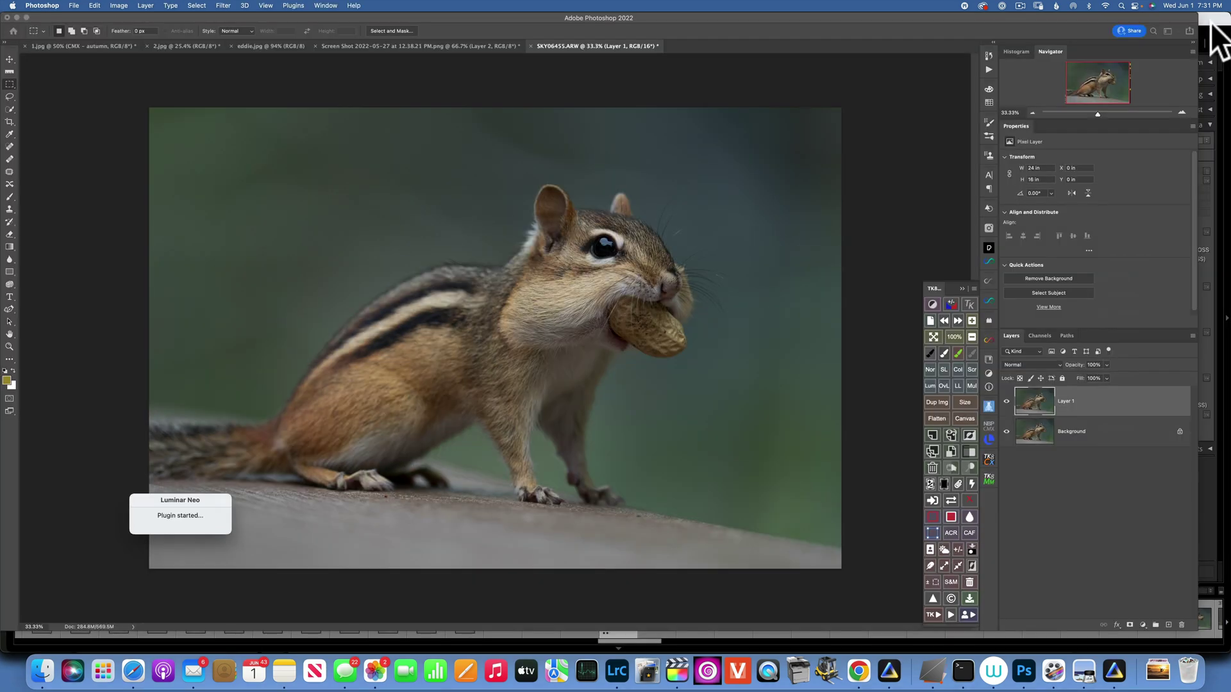
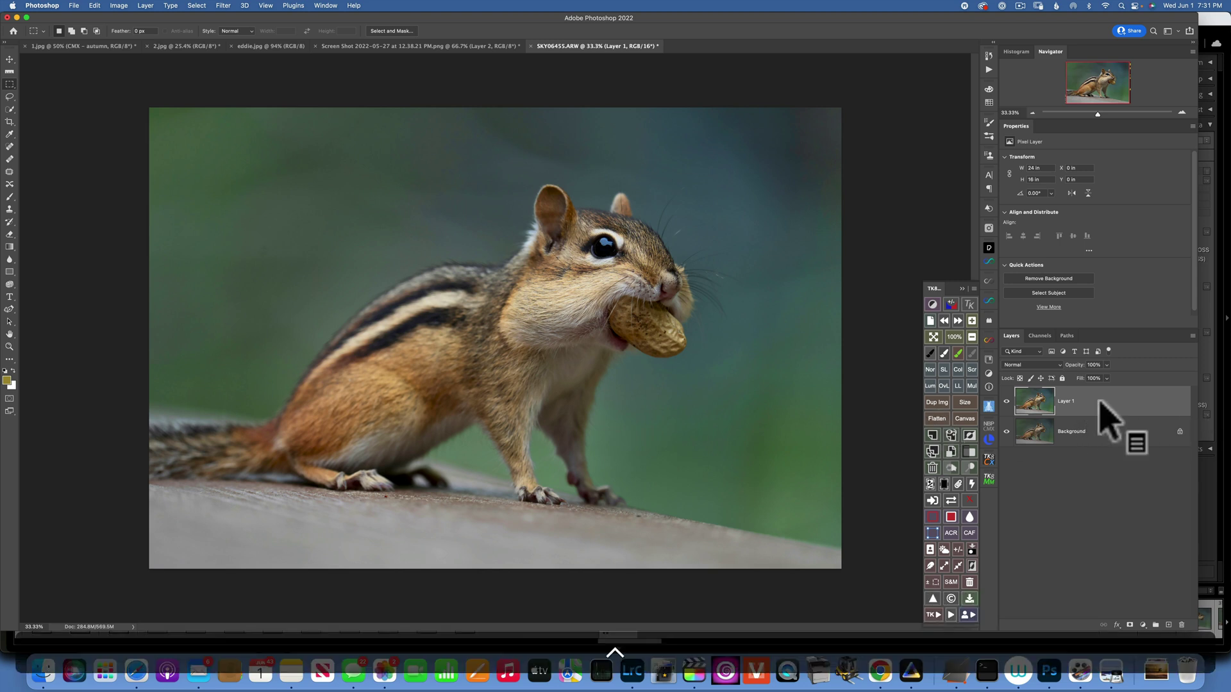
right_click(1100, 403)
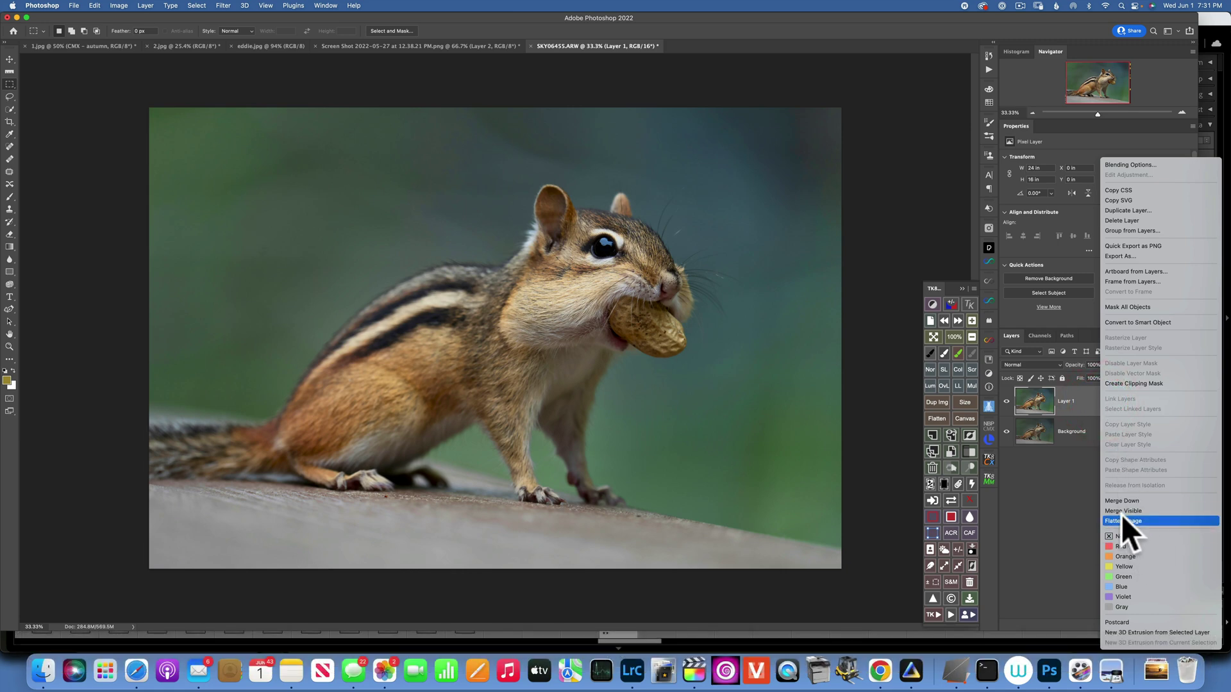
left_click(1081, 402)
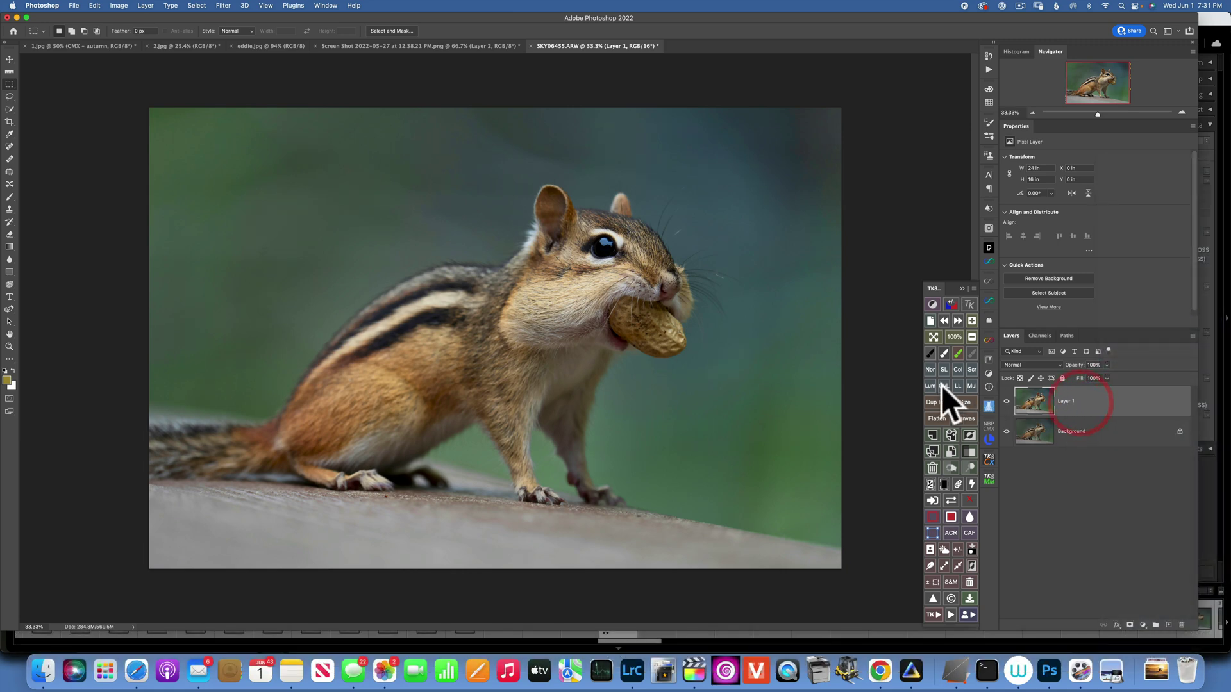
left_click(936, 418)
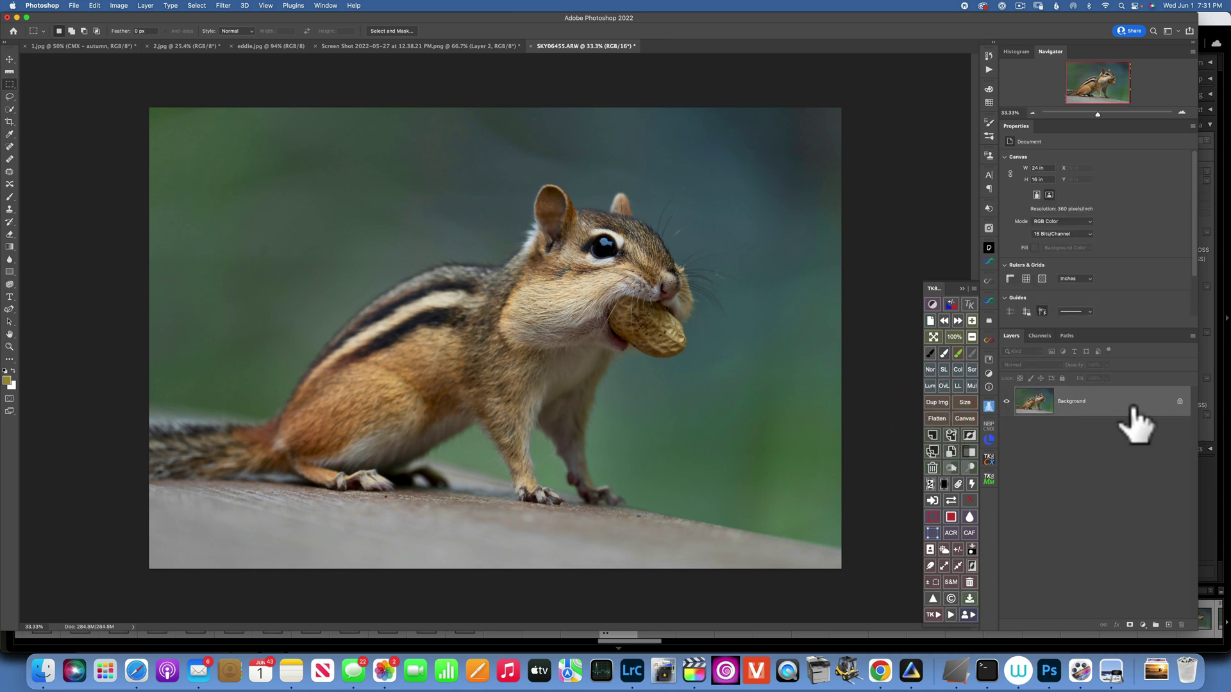
Step: Duplicate the background layer and crop the image rotated slightly counterclockwise to level the ledge, letting the frame extend past the photo's upper and right edges
key("super")
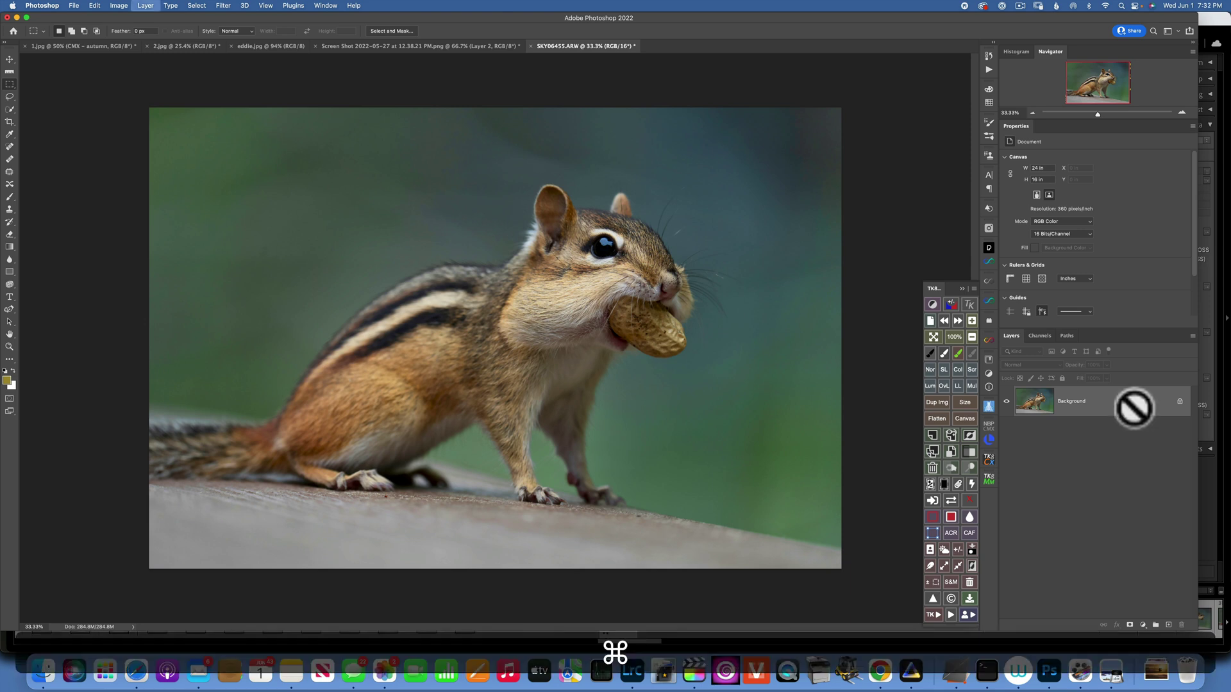
key("super+j")
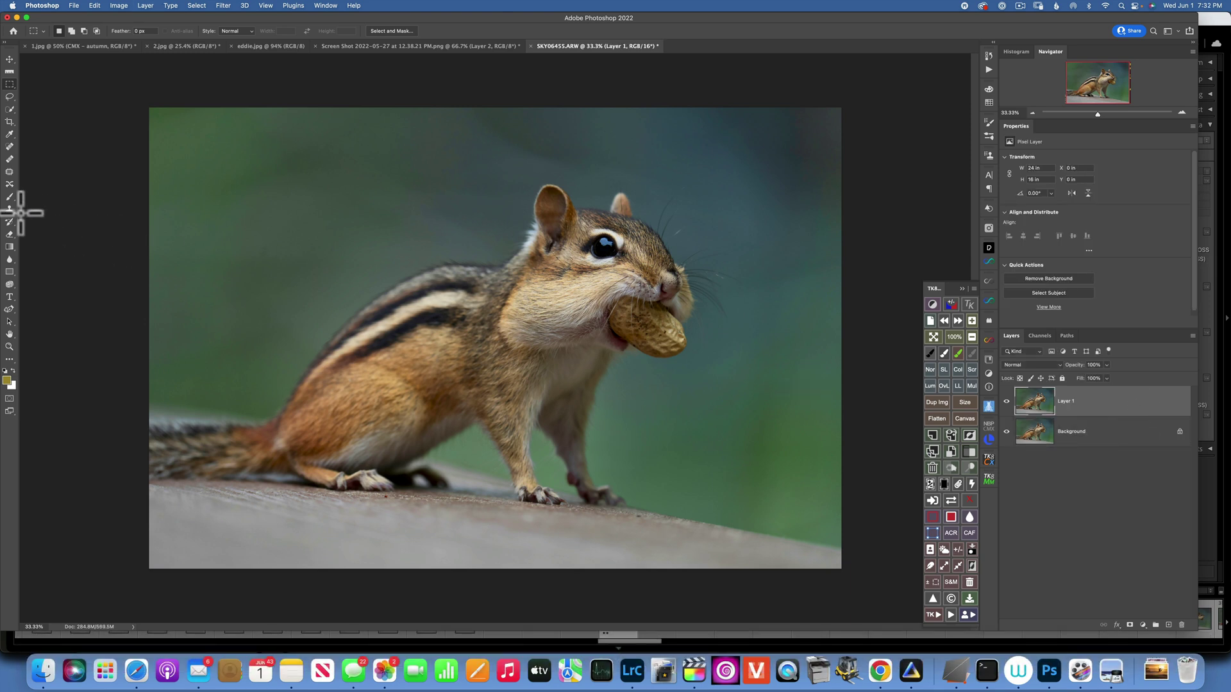
left_click(9, 121)
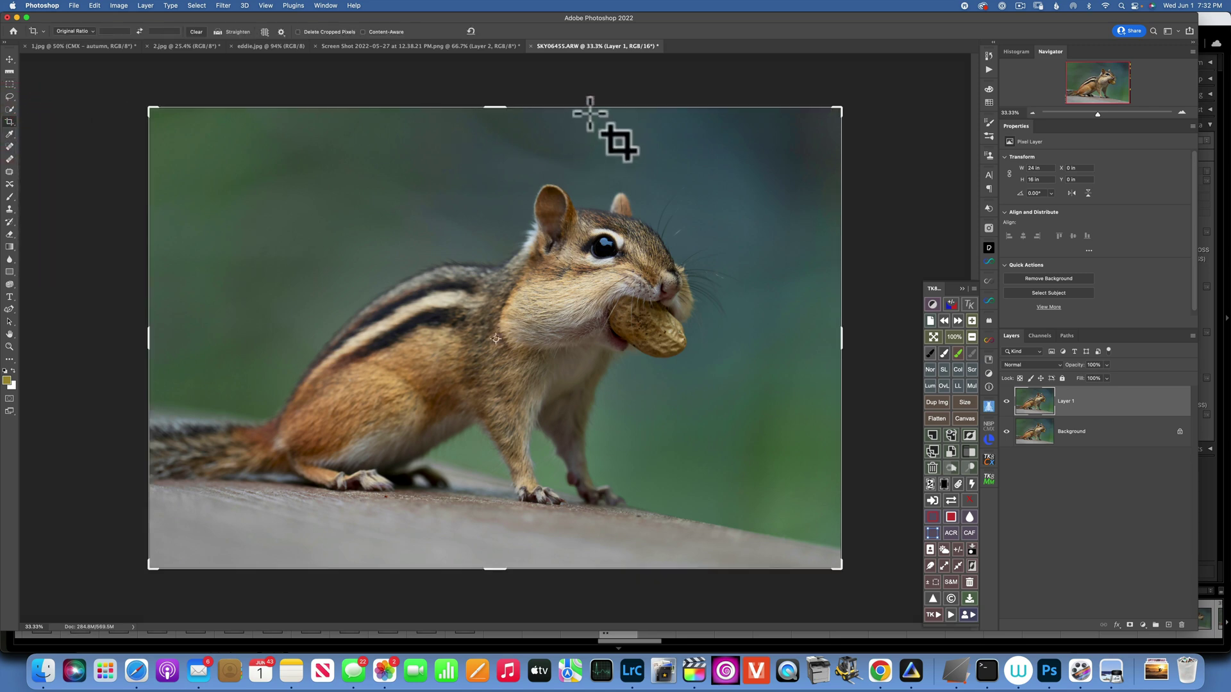
left_click_drag(857, 100, 835, 82)
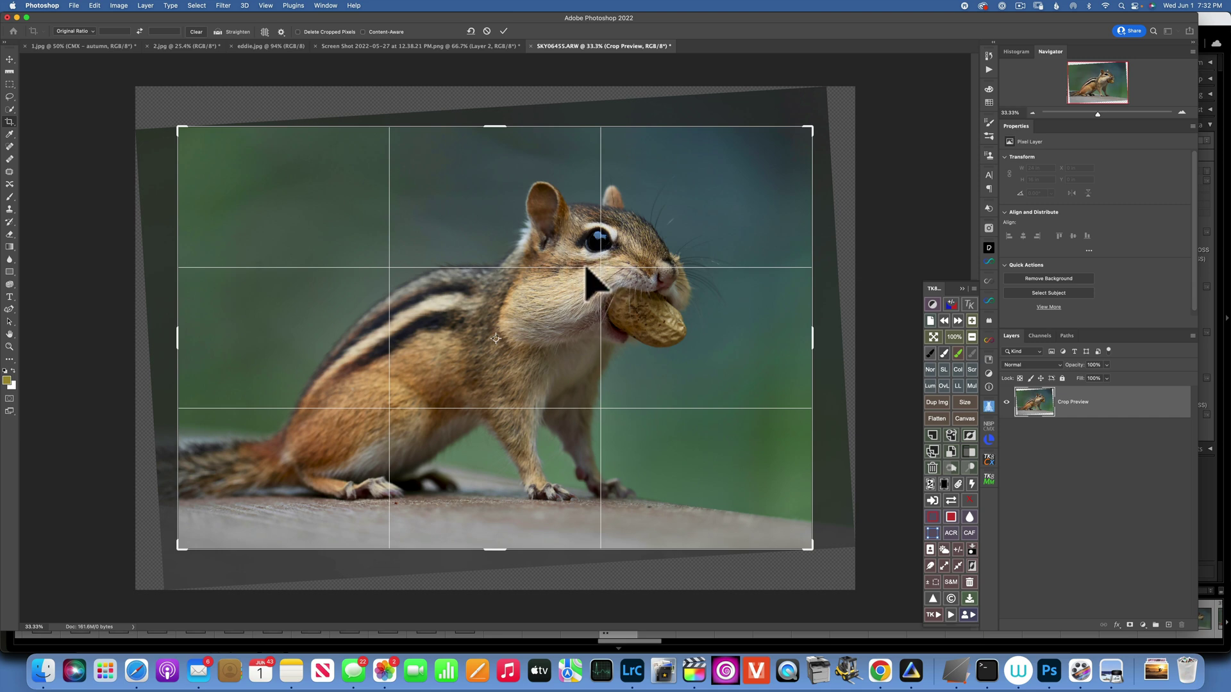
left_click_drag(818, 119, 828, 90)
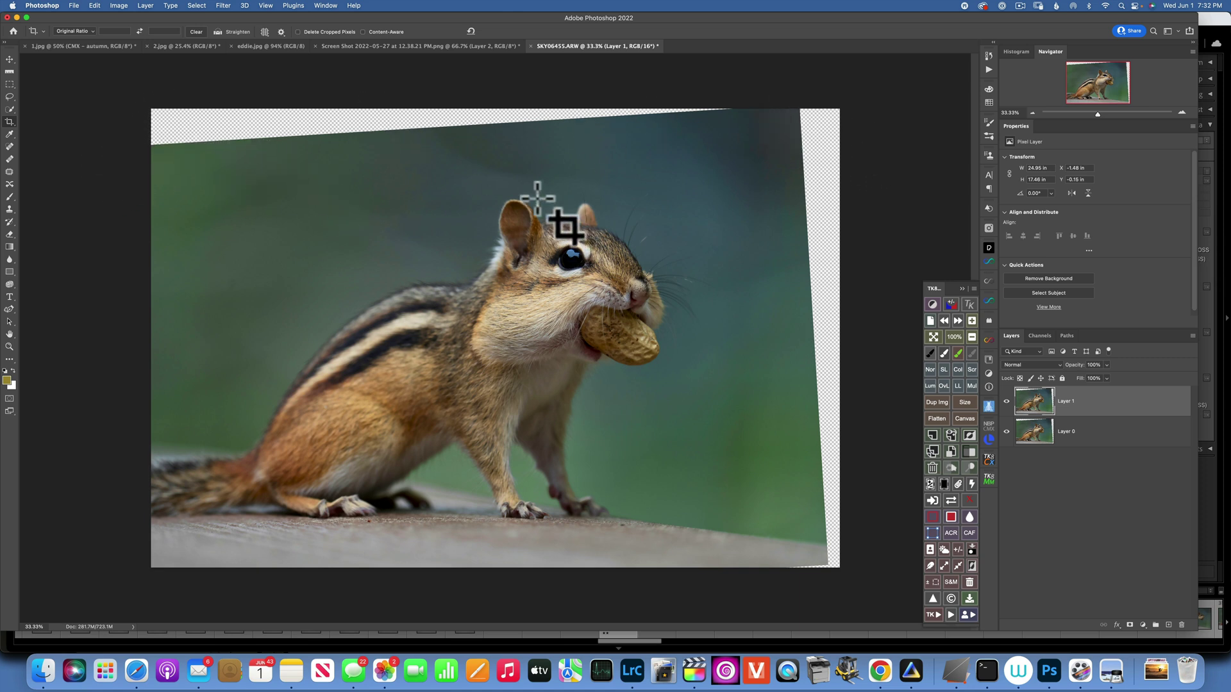
Step: Copy a wide rectangular strip of background above the chipmunk's ears to its own layer and check it in isolation
left_click(9, 84)
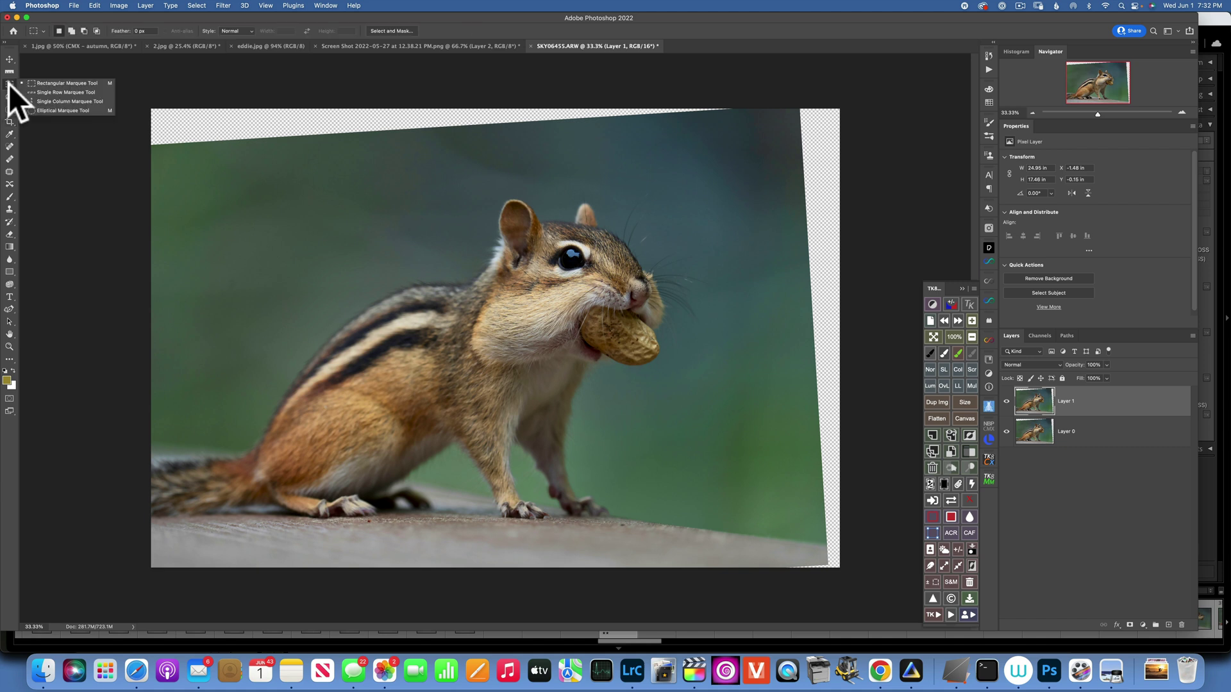
left_click_drag(151, 137, 818, 196)
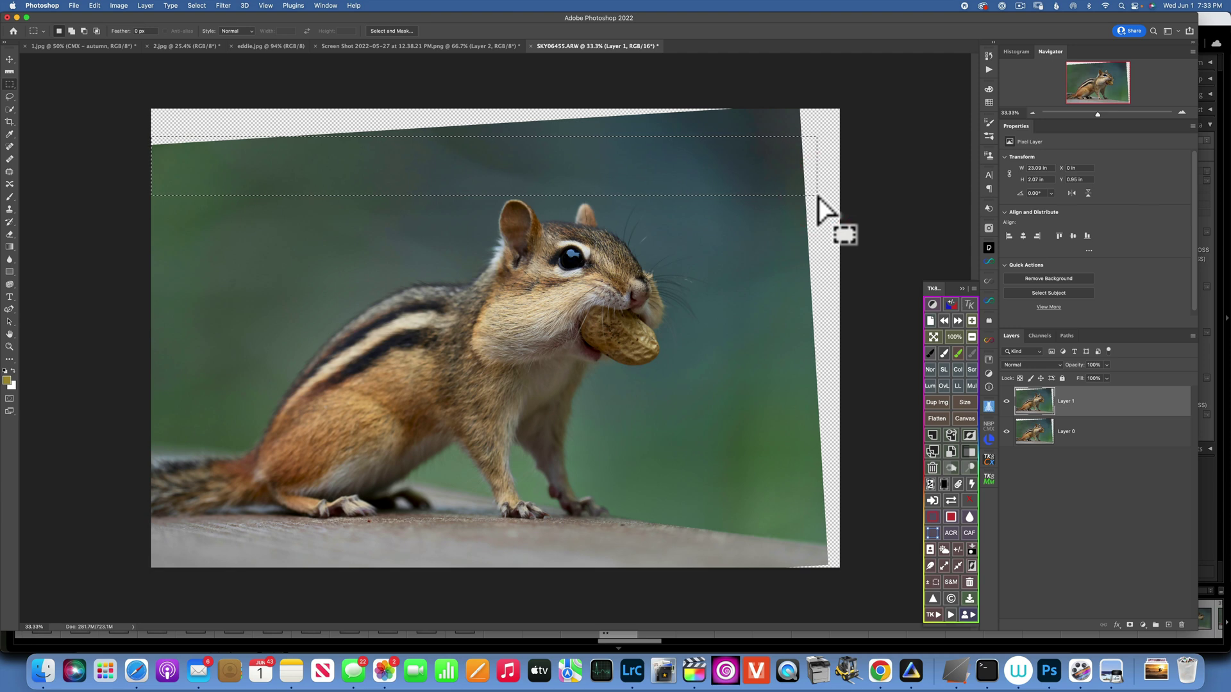
key("super+j")
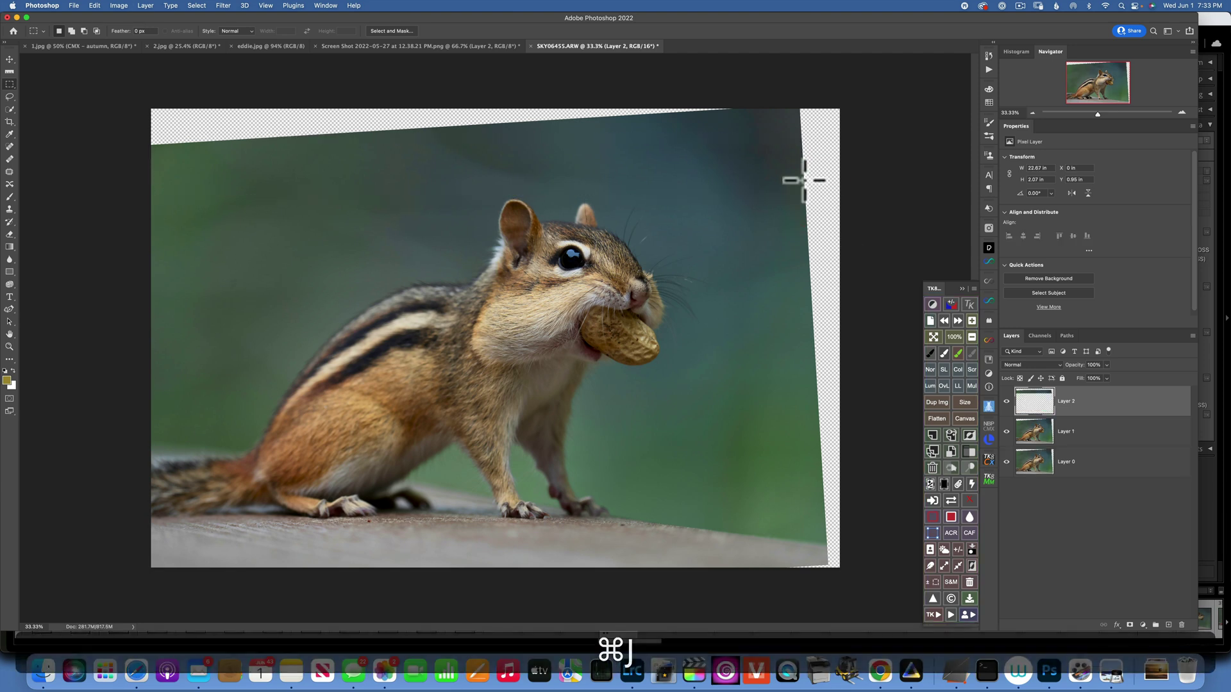
left_click(1006, 458)
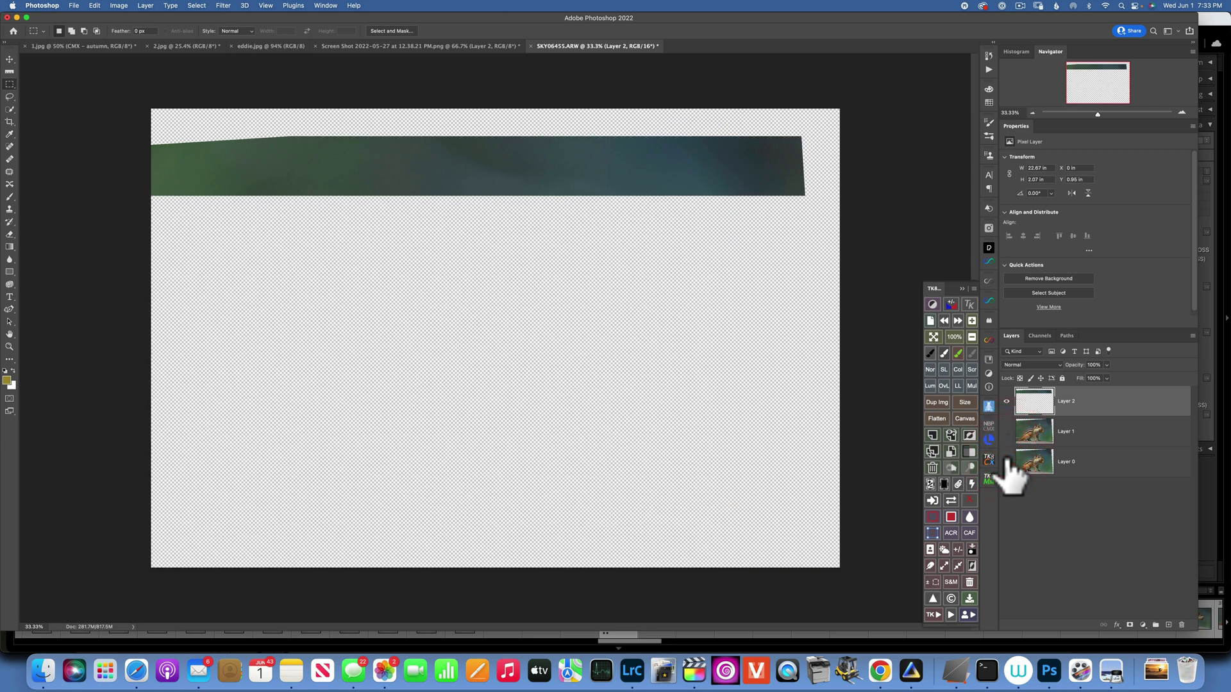
left_click(1006, 431)
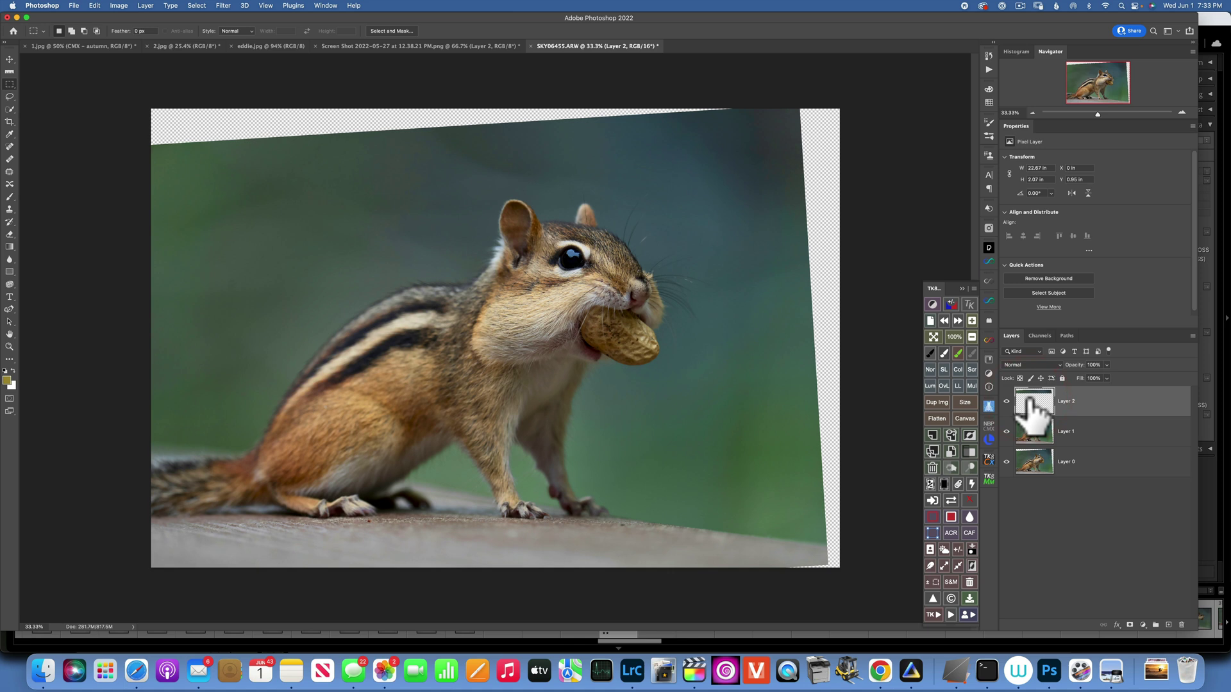
Step: Stretch the copied background strip upward to about 174% height to fill the empty wedge along the photo's upper edge
key("super+t")
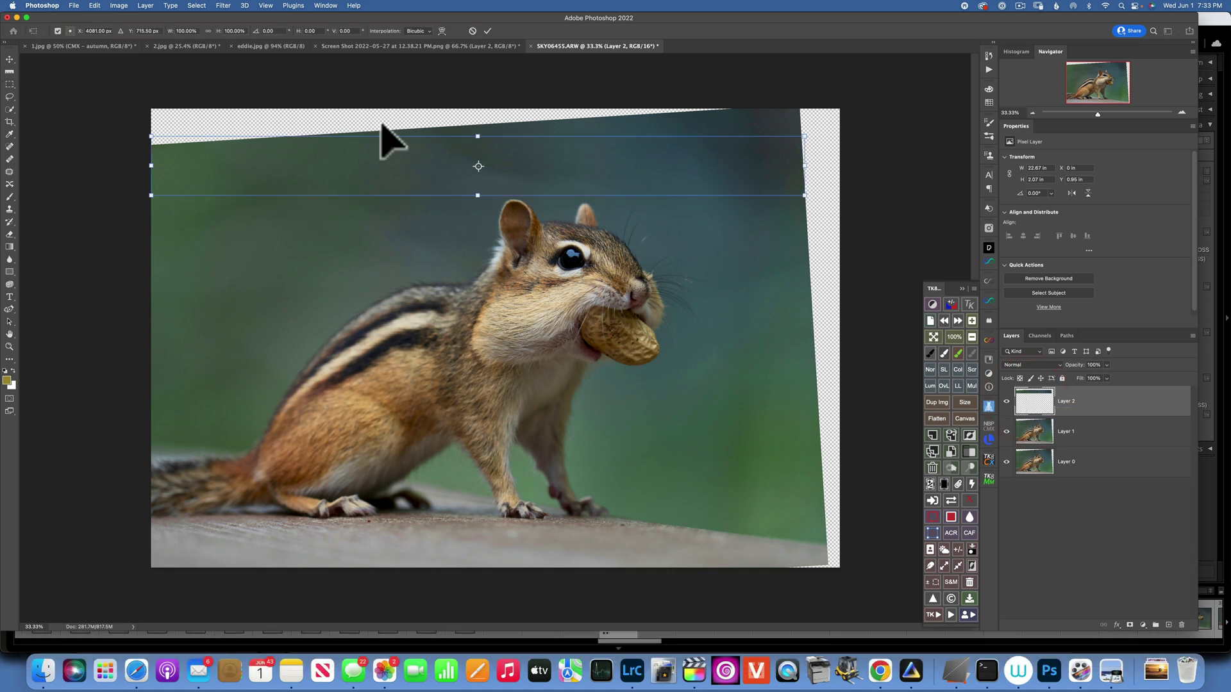
left_click_drag(479, 136, 474, 92)
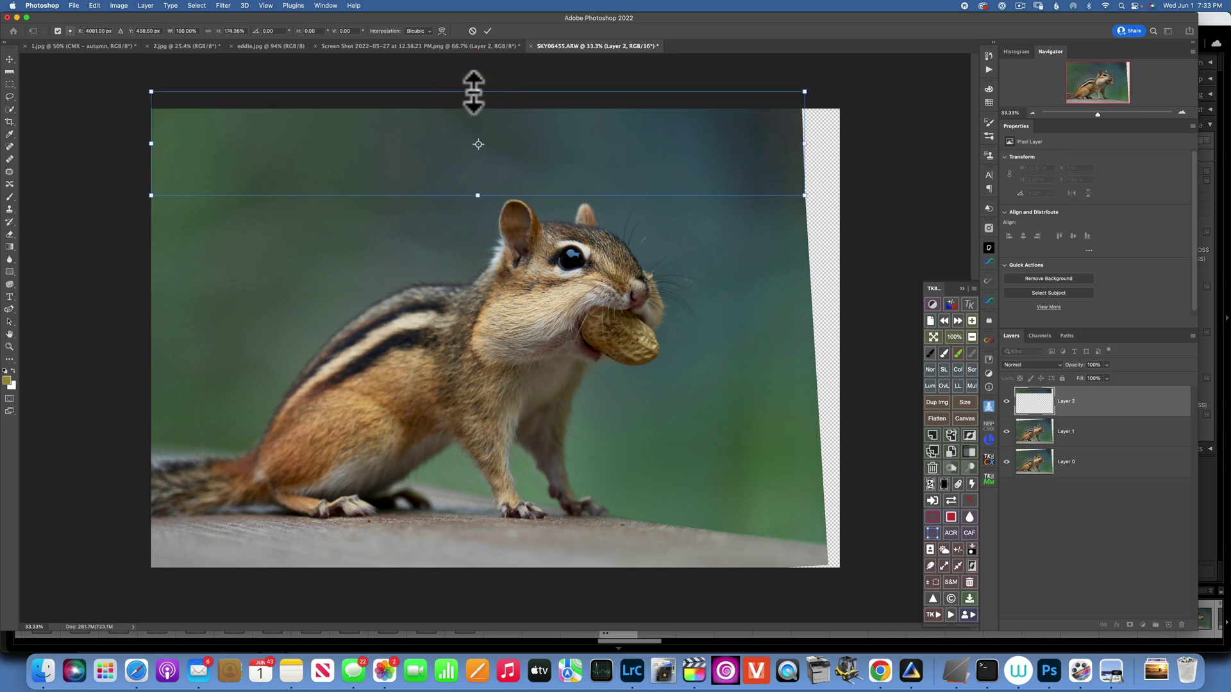
left_click(488, 29)
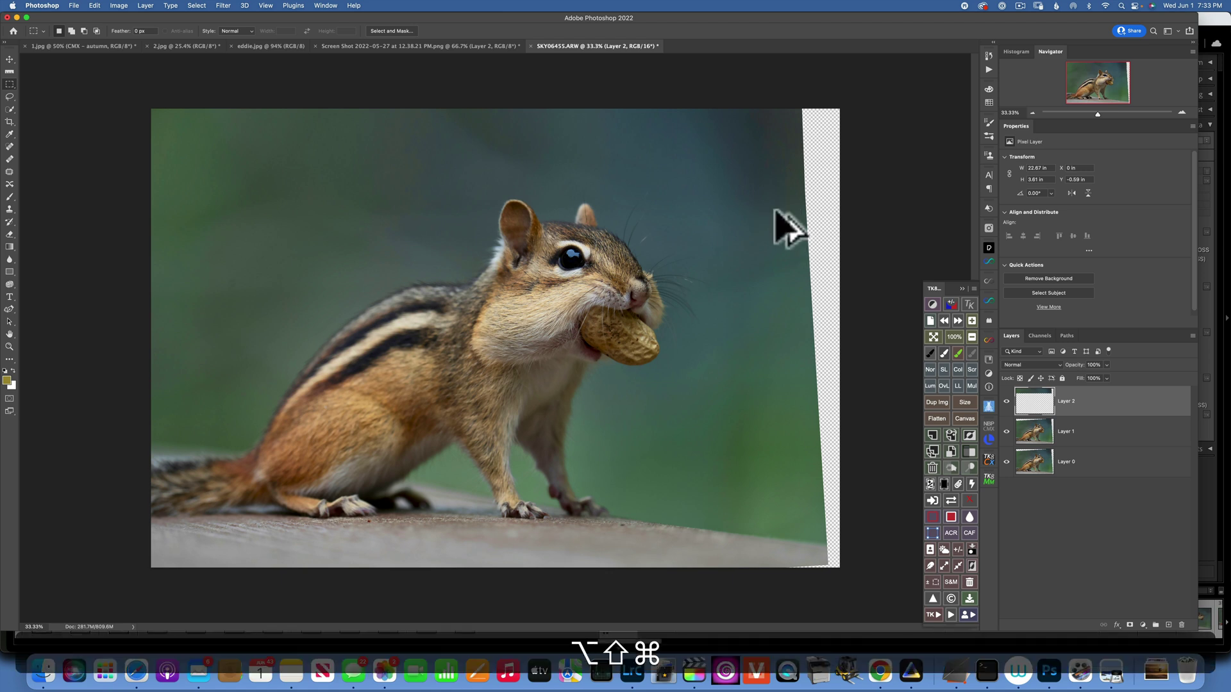
Step: Stamp the visible layers to a new layer and stretch its right-hand section outward to about 141% width to fill the empty edge
key("alt+shift+super+e")
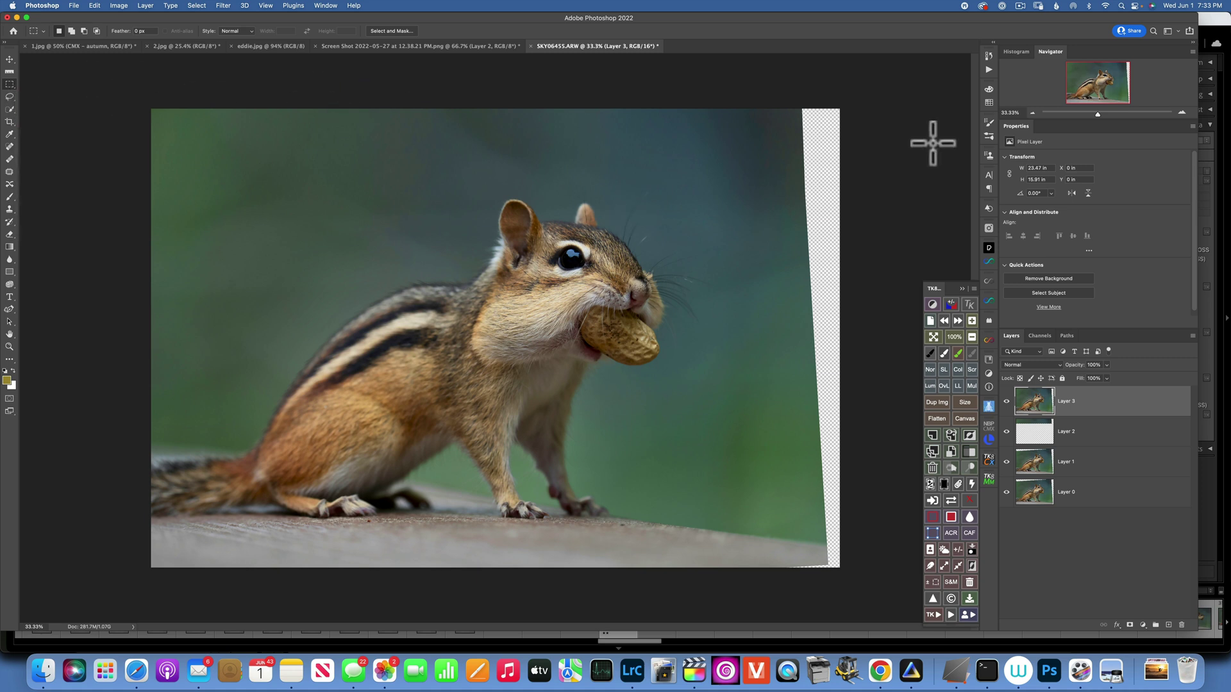
left_click_drag(703, 99, 864, 573)
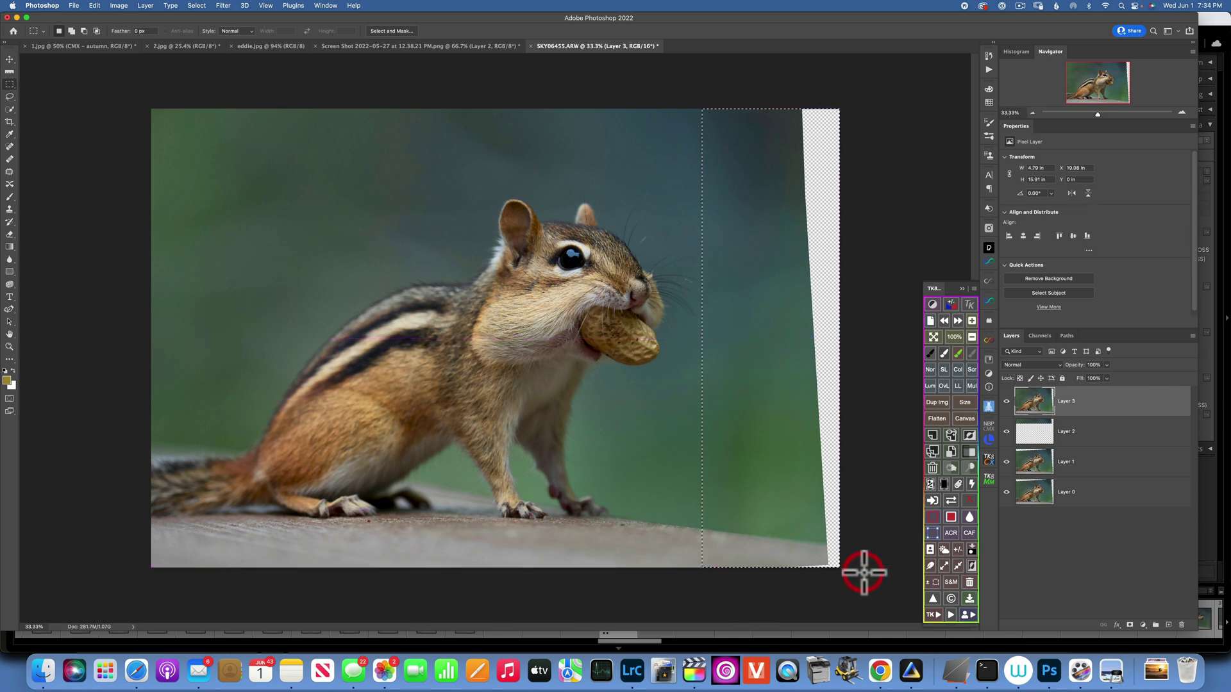
key("super+t")
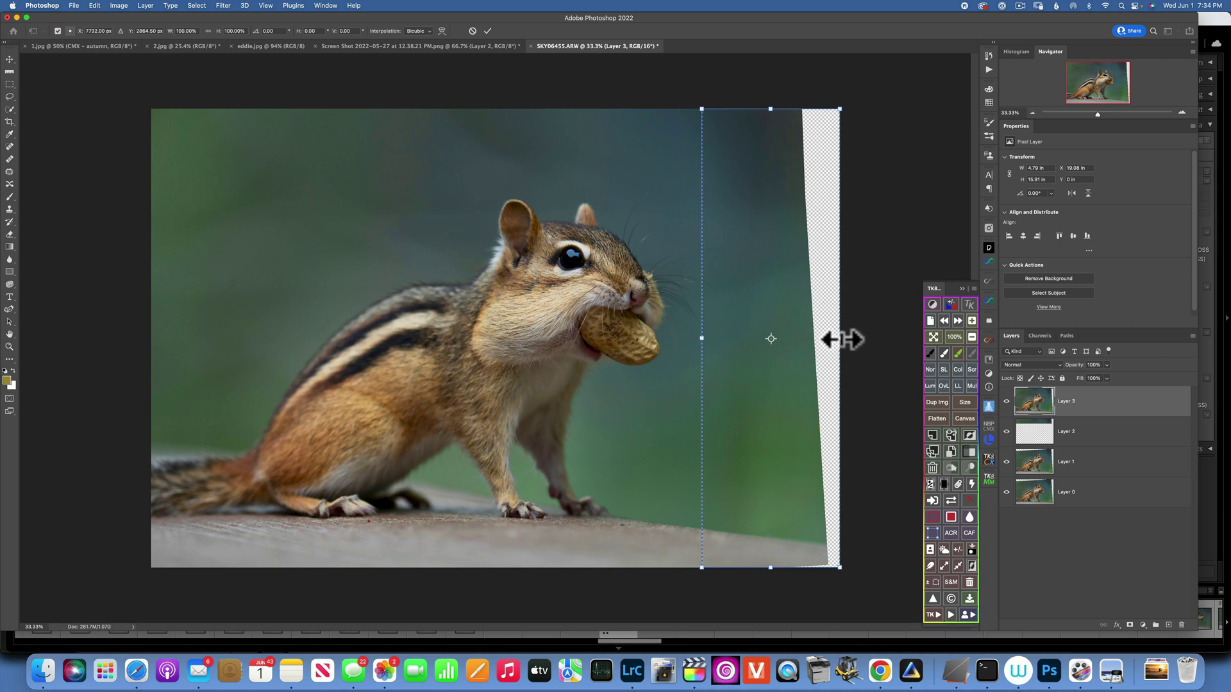
left_click_drag(842, 340, 898, 343)
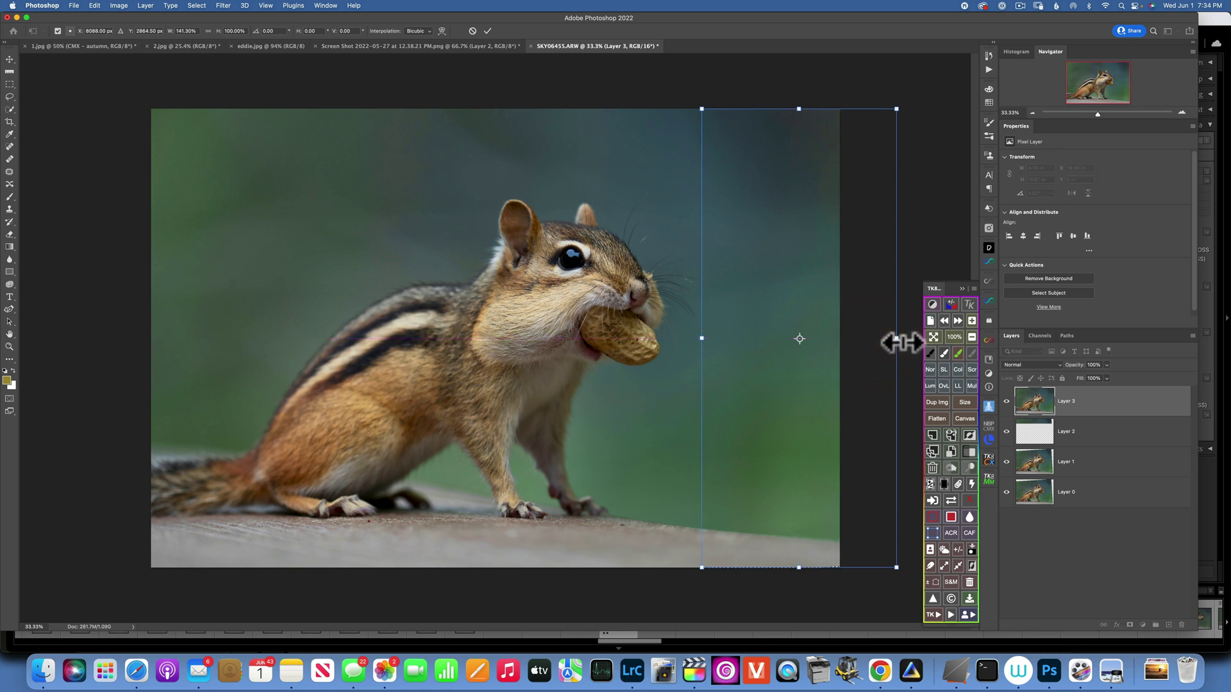
left_click(488, 30)
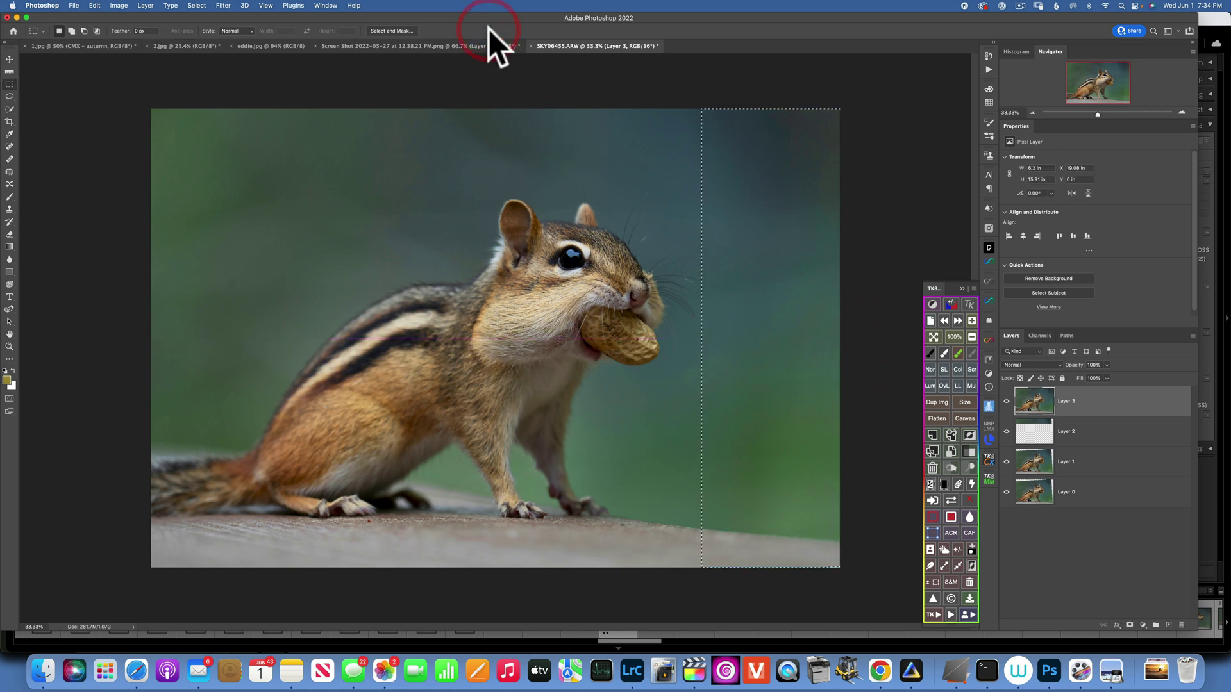
key("super+d")
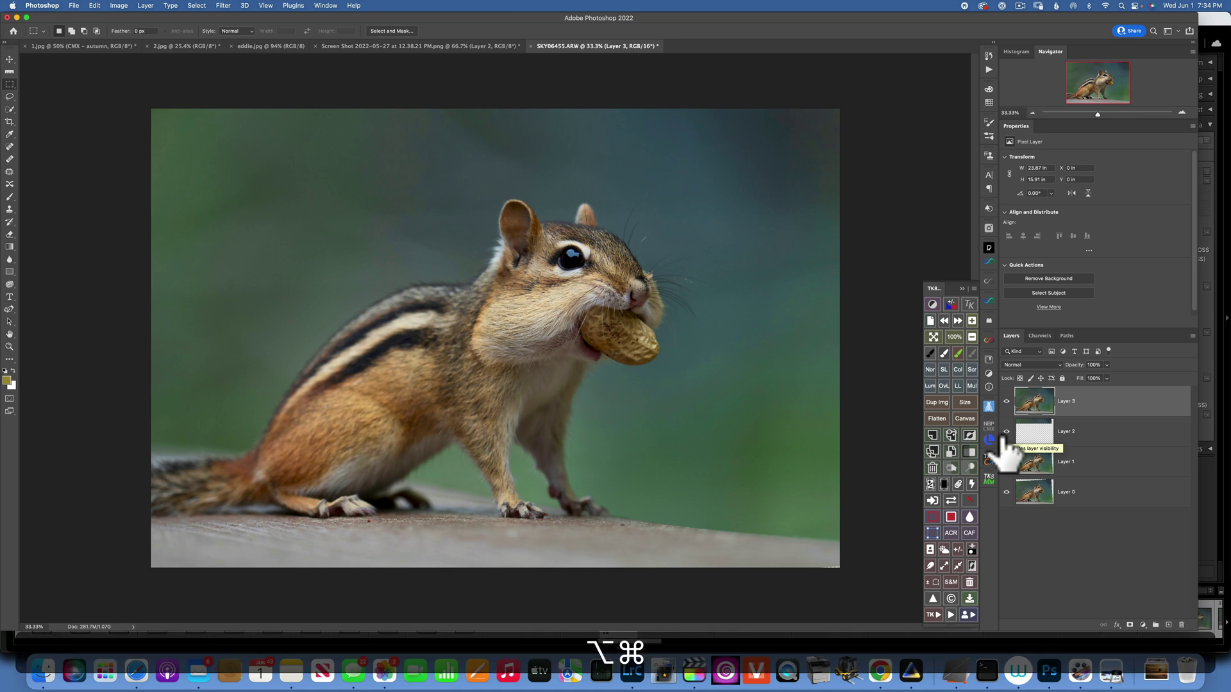
Step: Stamp the visible layers again, copy the ledge strip along the lower edge to a new layer and stretch it downward to about 123% height
key("alt+shift+super+e")
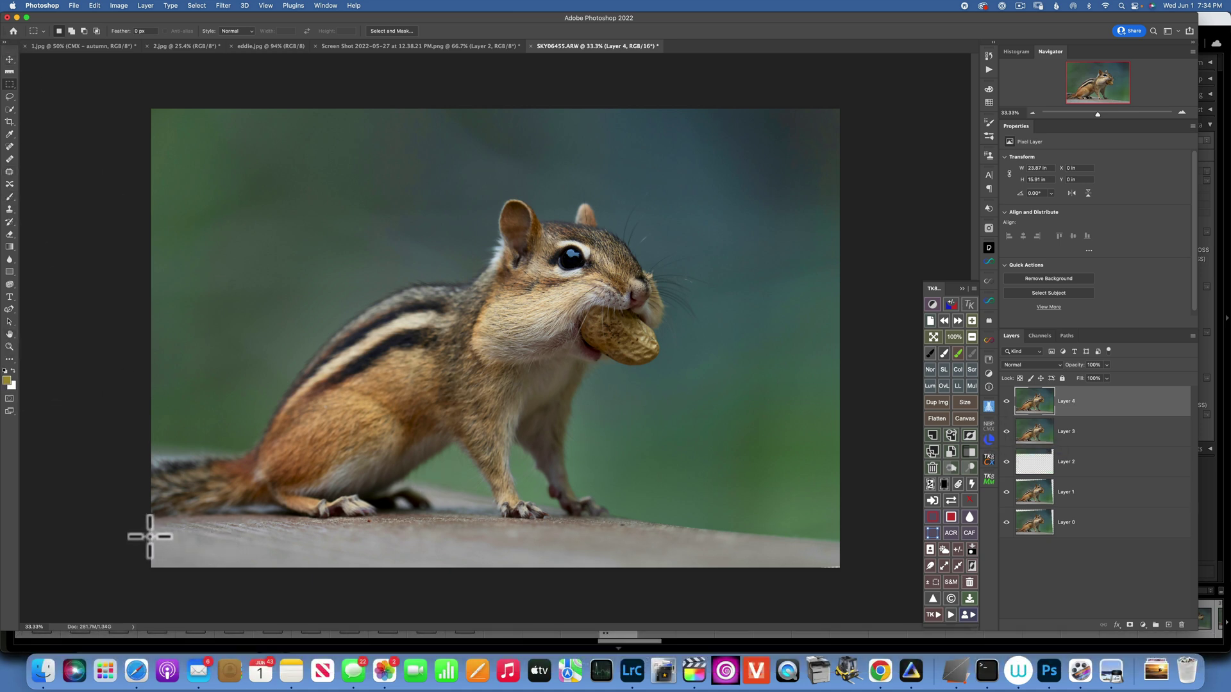
left_click_drag(143, 534, 912, 679)
key("super+j")
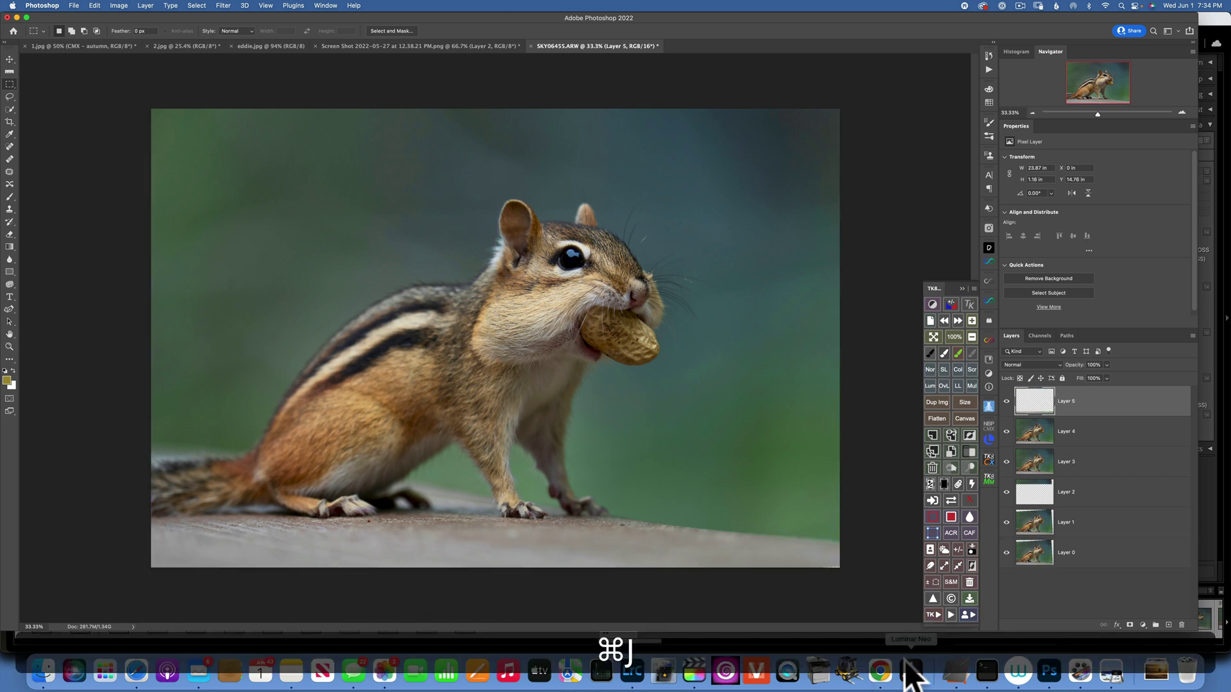
key("super+t")
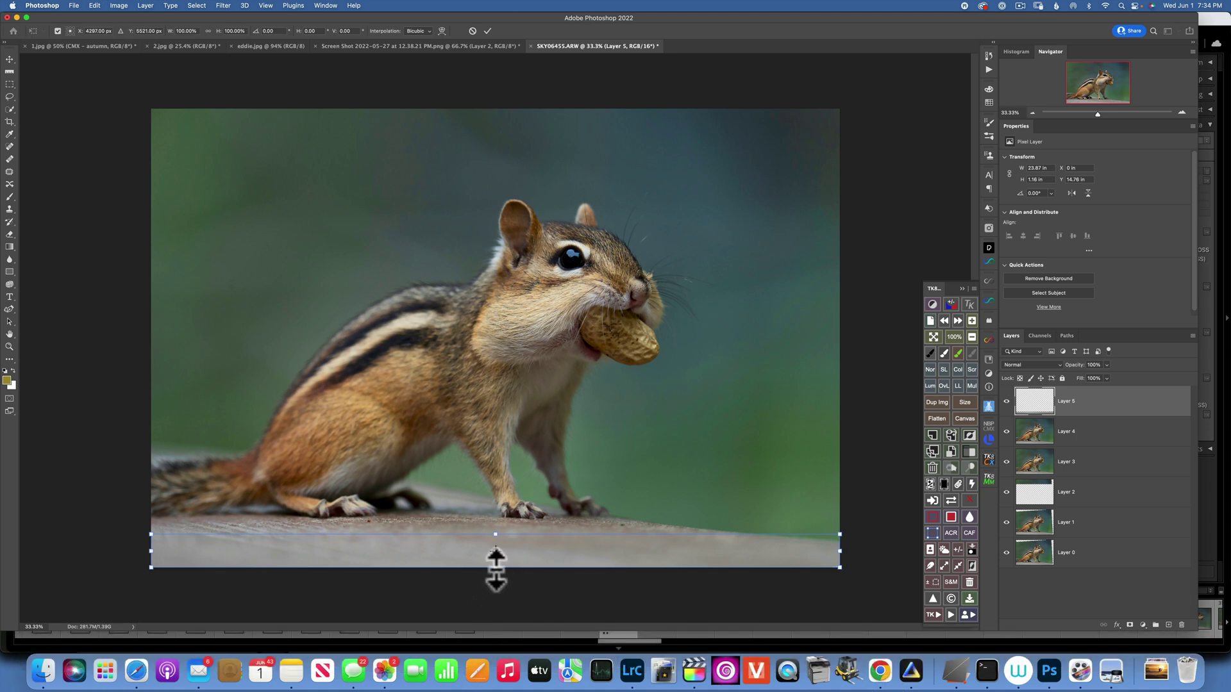
left_click_drag(495, 568, 495, 577)
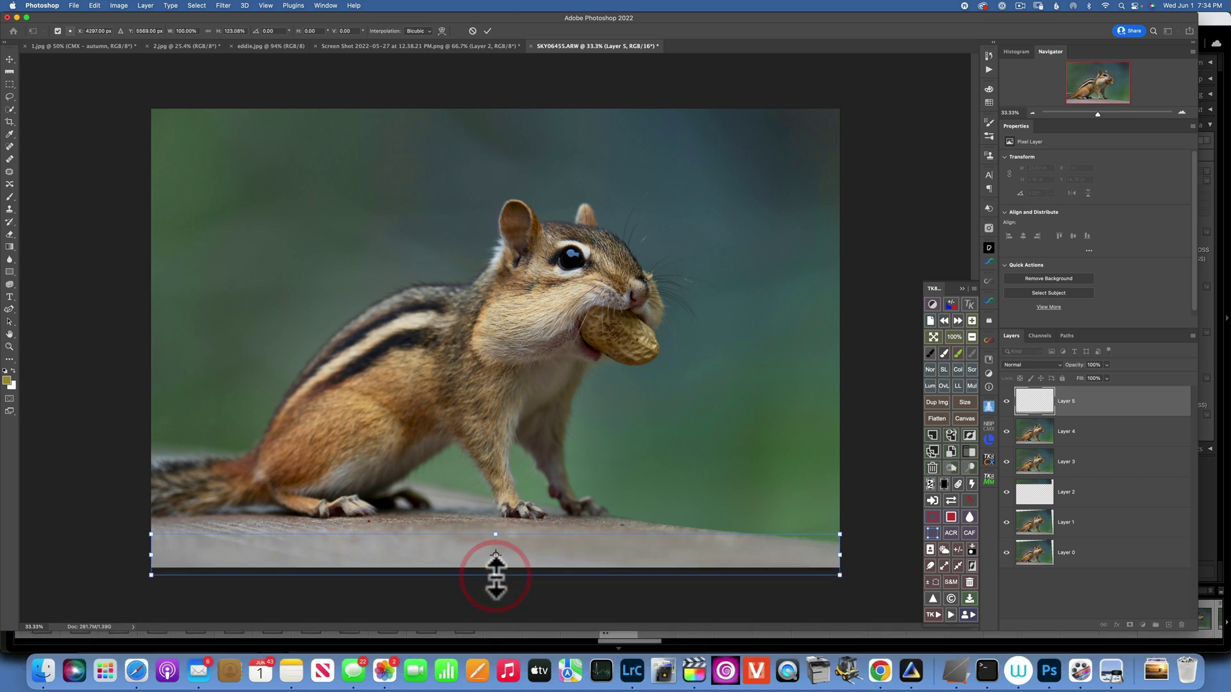
key("Return")
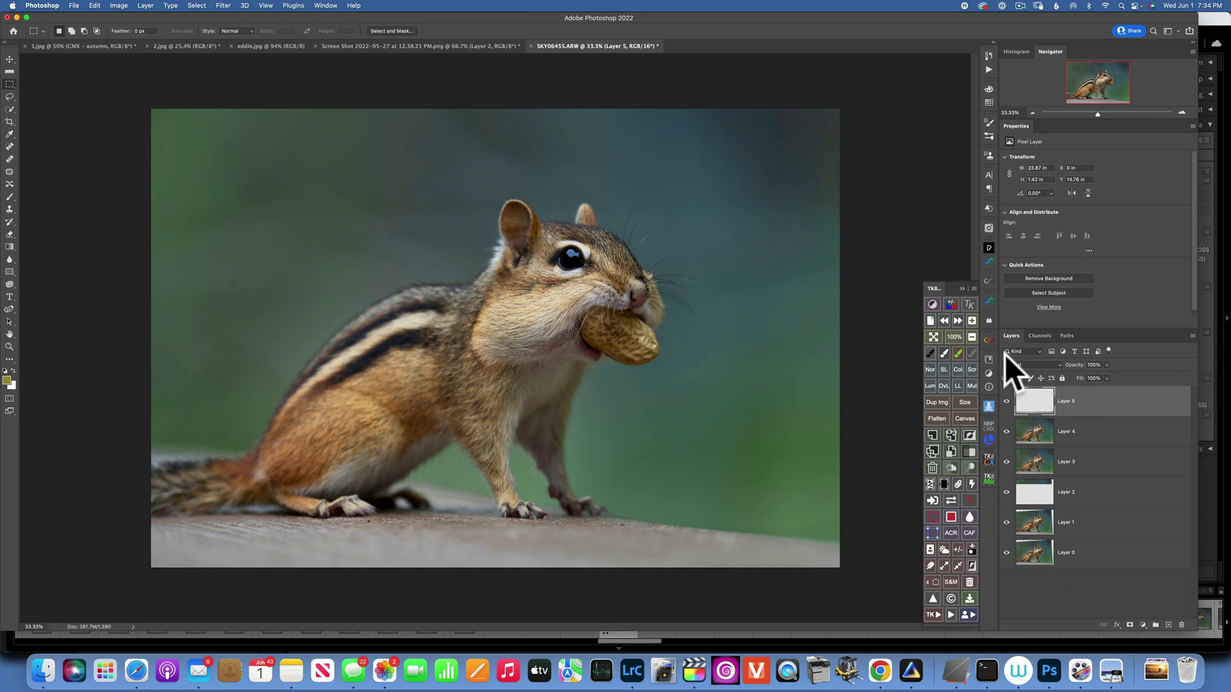
Step: Flatten all layers into a single background and close SKY06455.ARW, saving the changes
left_click(942, 418)
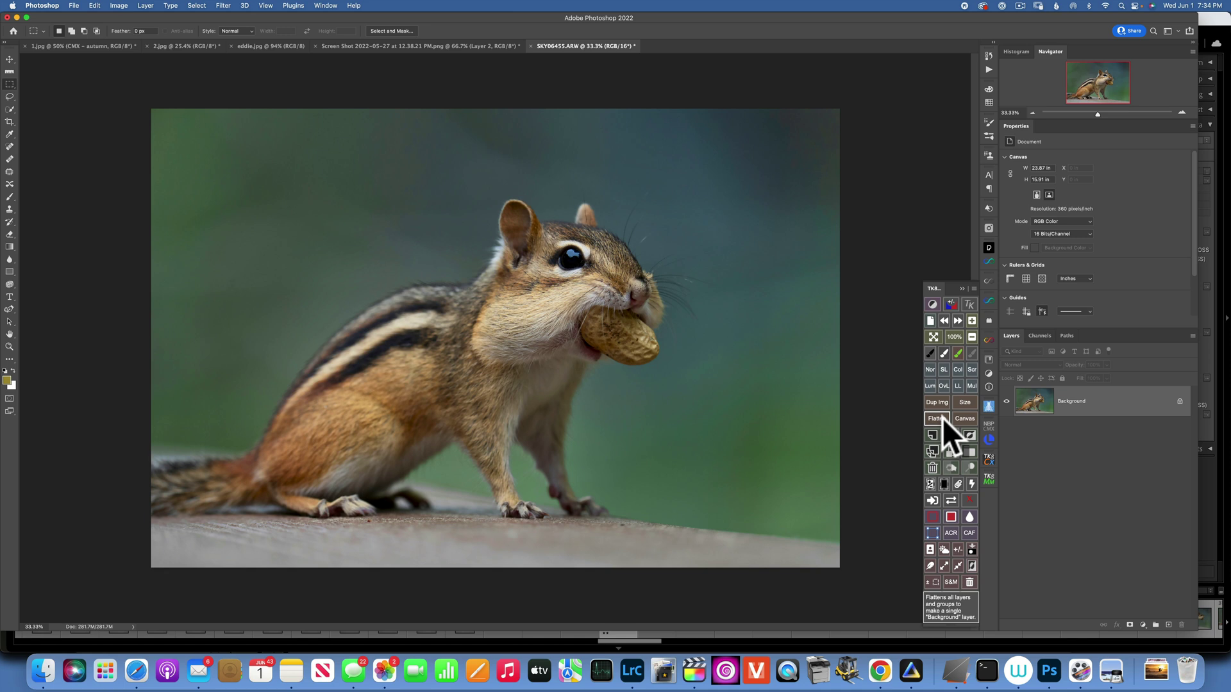
left_click(73, 5)
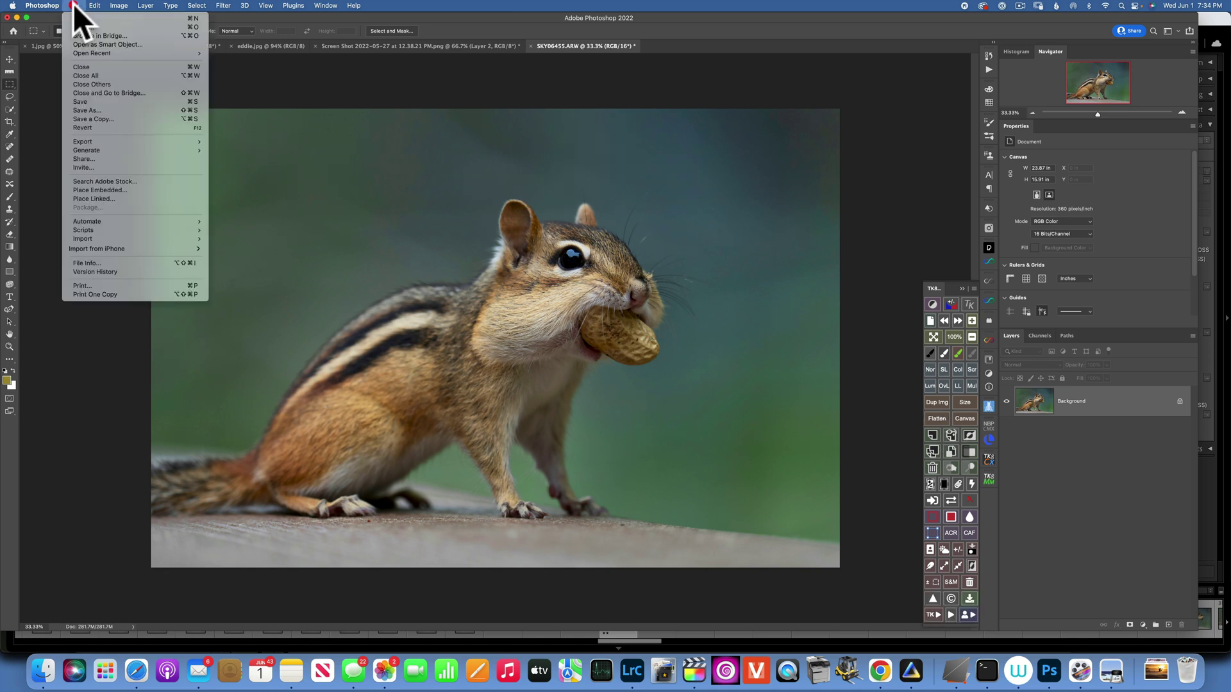
left_click(102, 67)
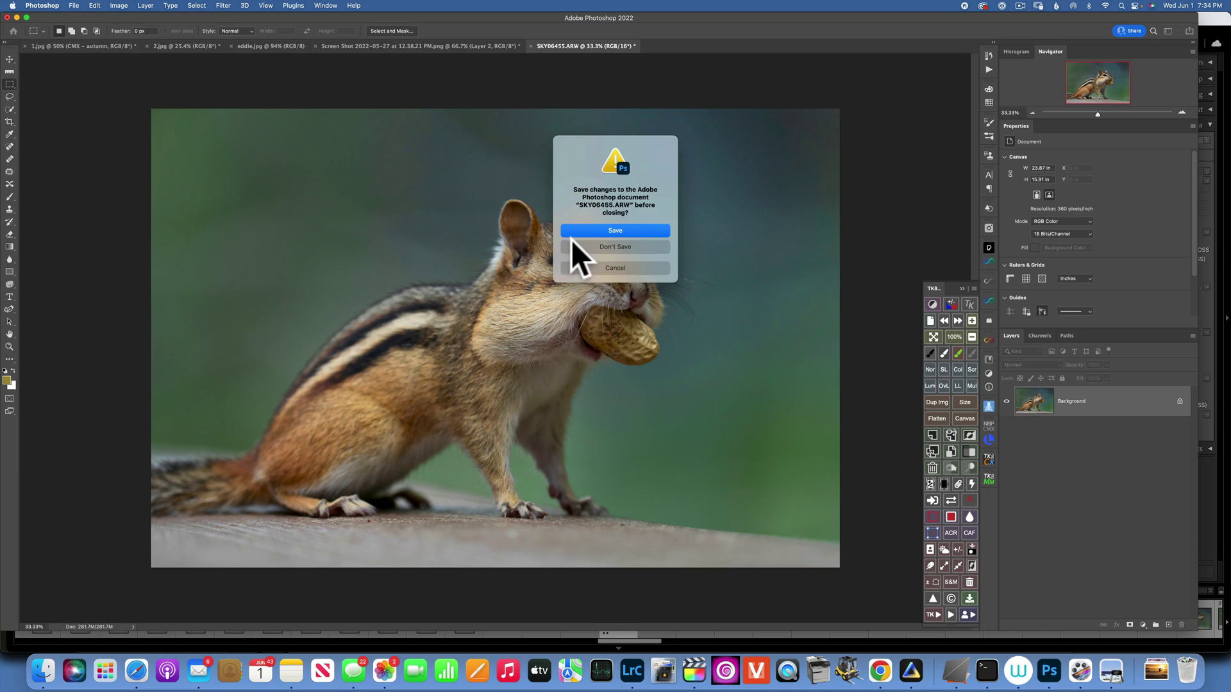
left_click(621, 229)
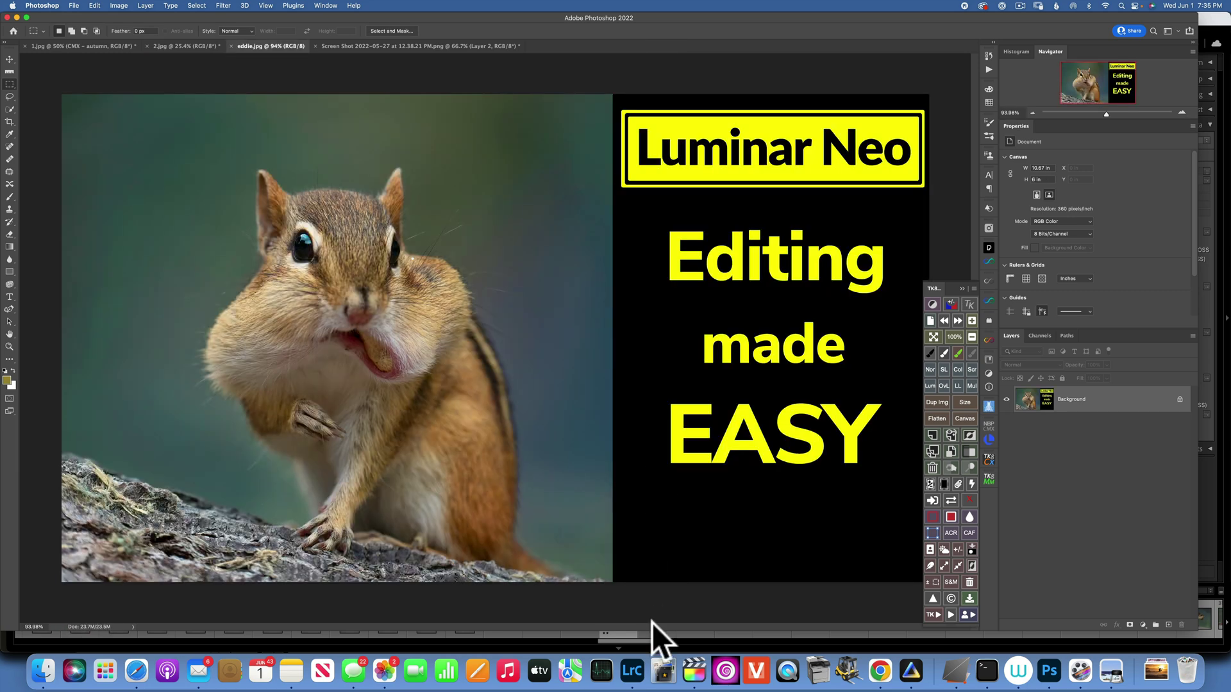
Step: Switch to Lightroom Classic and compare SKY06455-Edit.tif with the original SKY06455.ARW
left_click(628, 683)
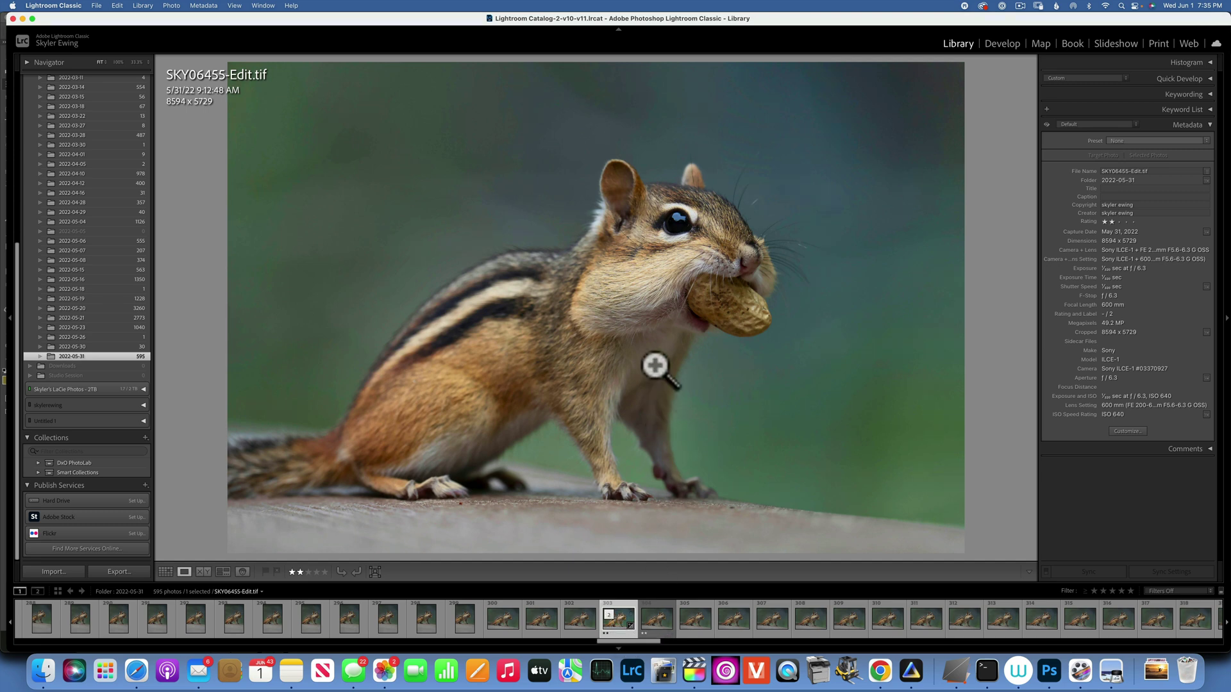
key("Left")
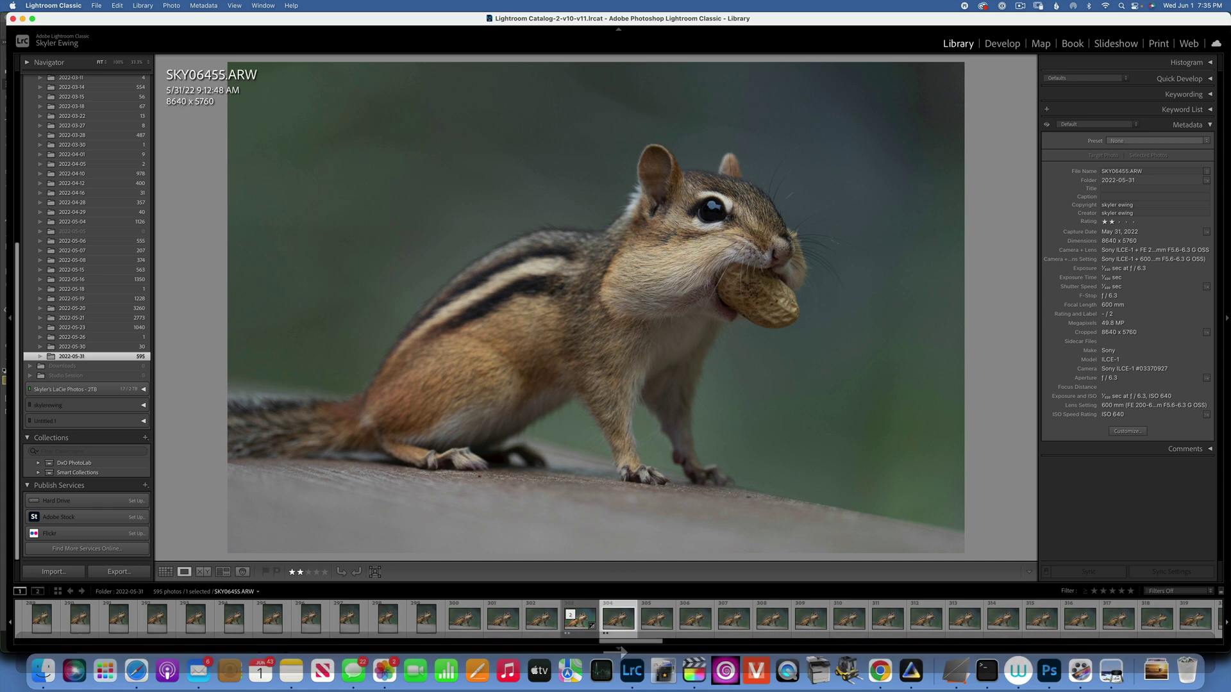
key("Right")
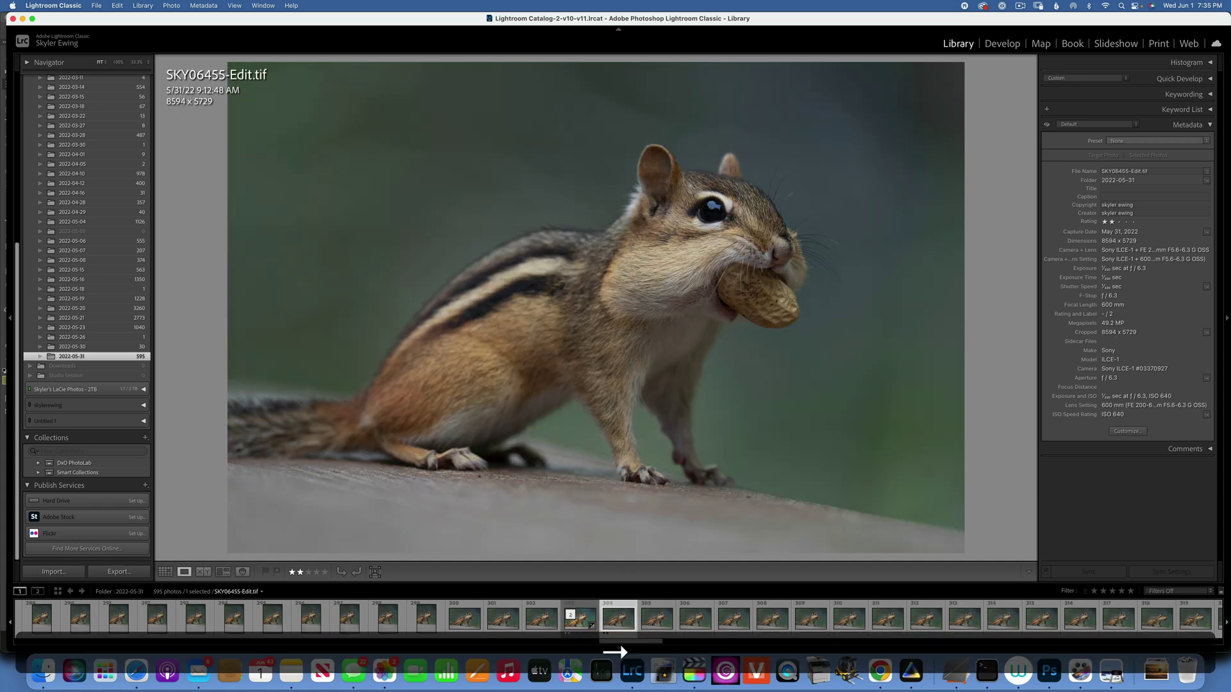
key("Left")
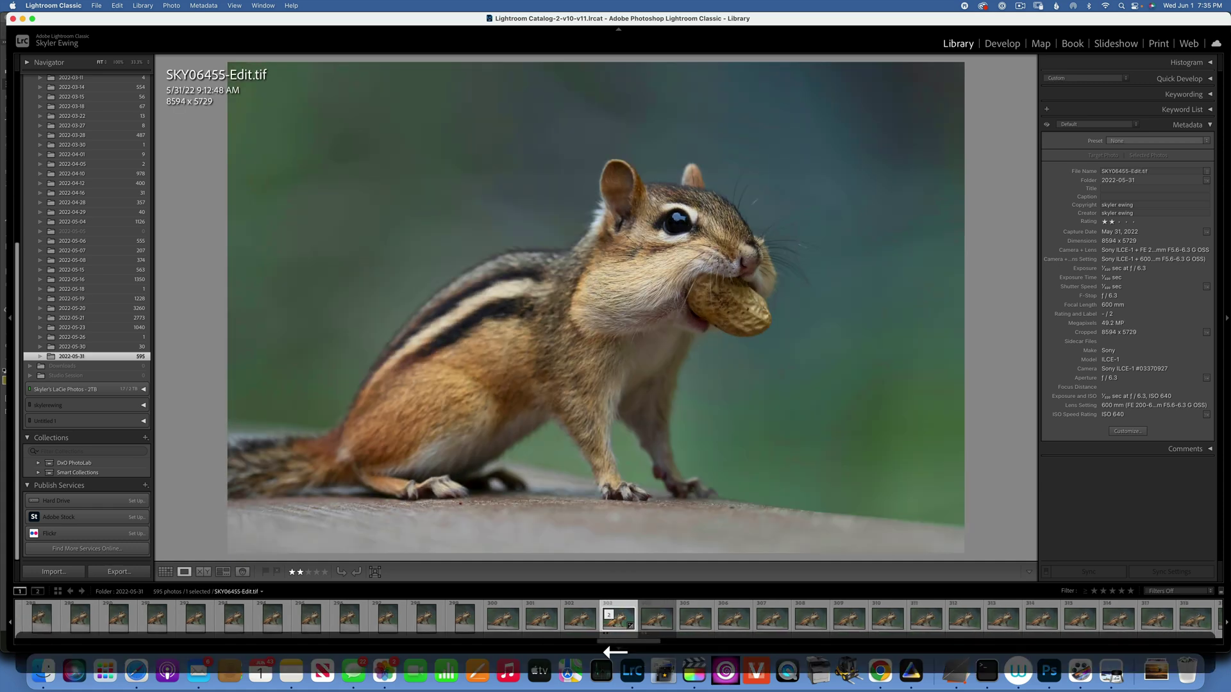
key("Right")
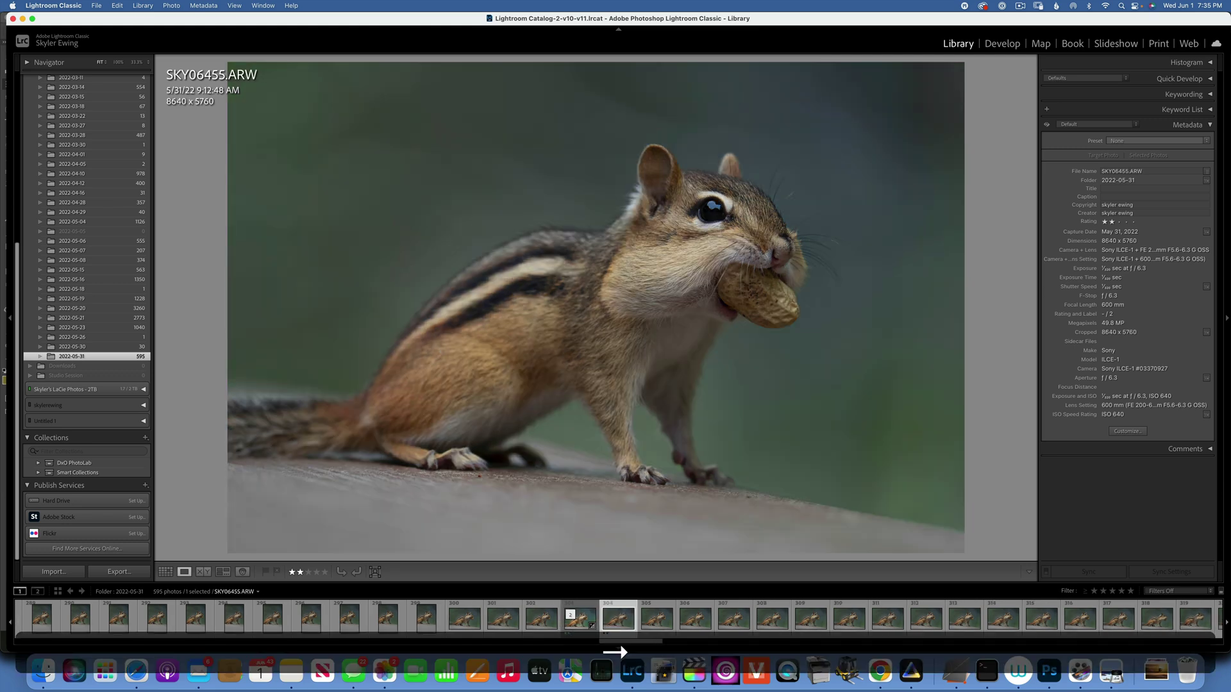
key("Left")
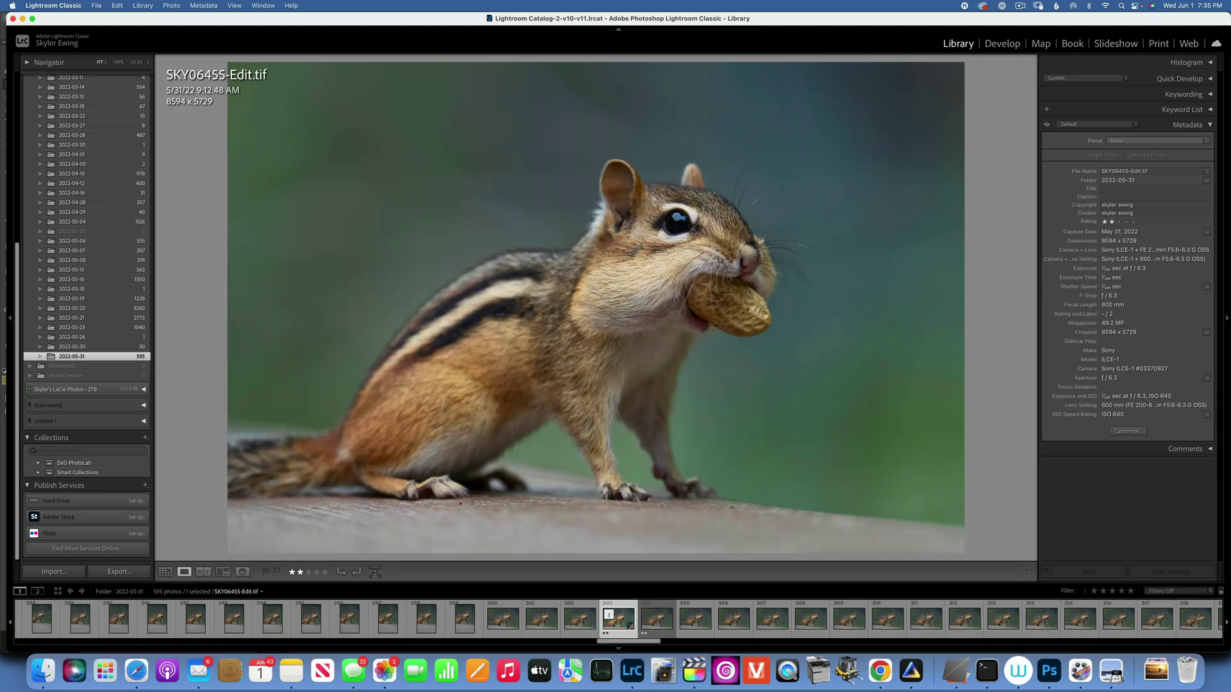